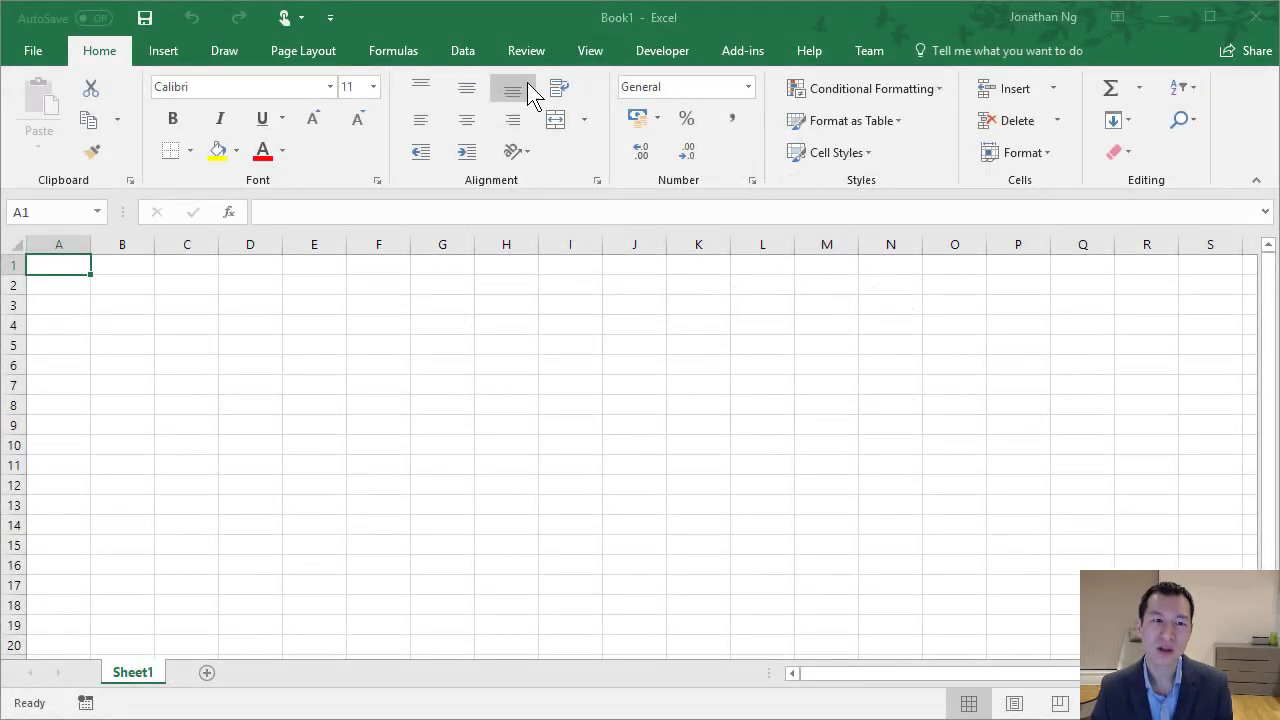
- Import Employees.csv from the MergingData folder on the Desktop as a text/CSV data source
left_click(463, 51)
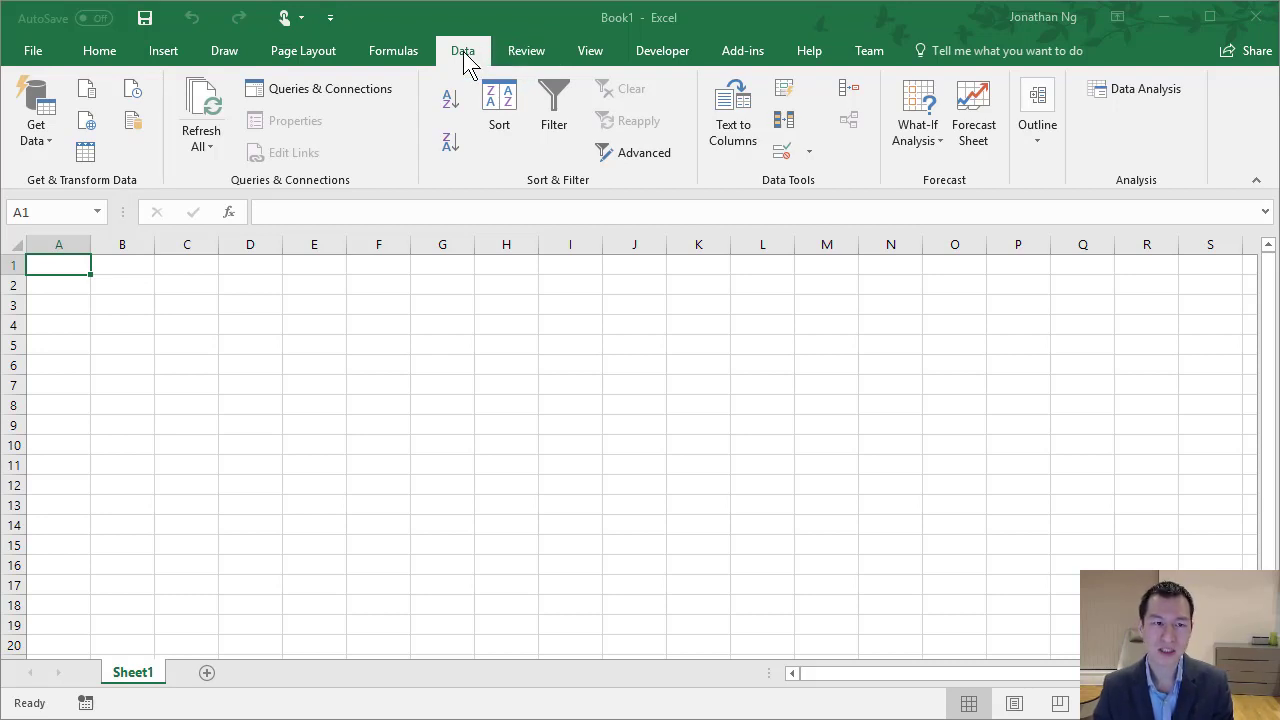
left_click(46, 145)
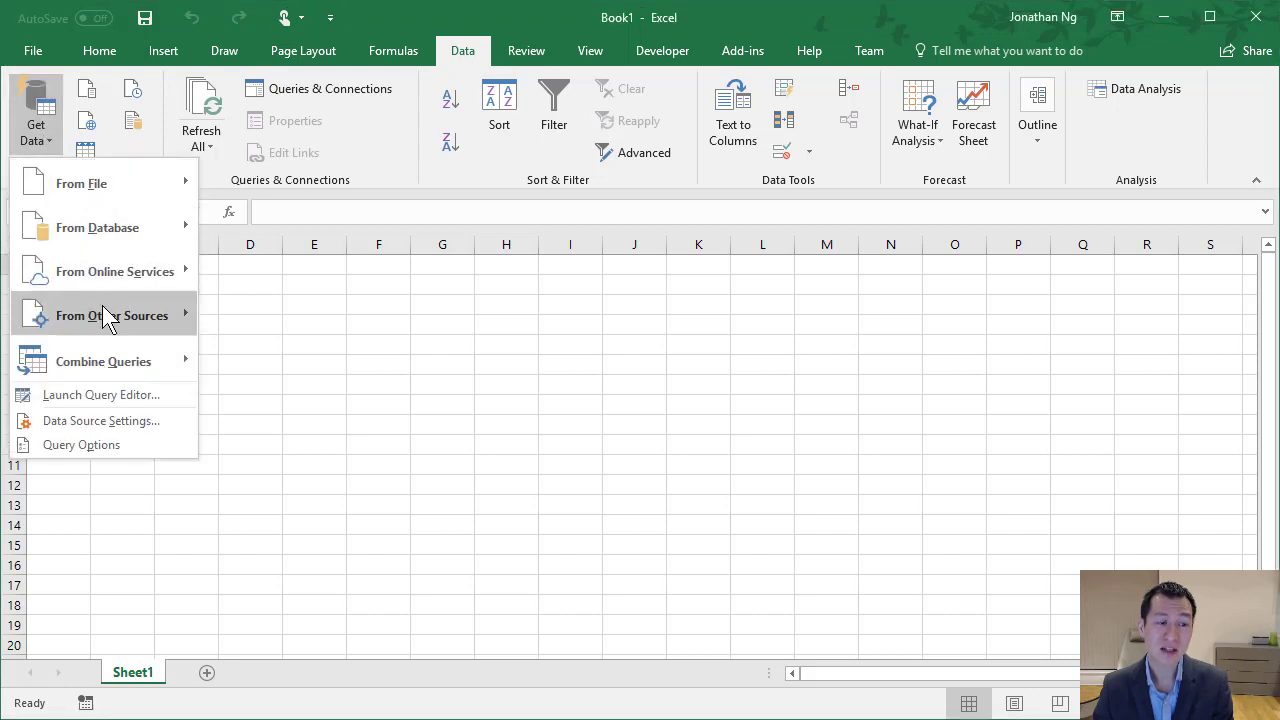
mouse_move(136, 200)
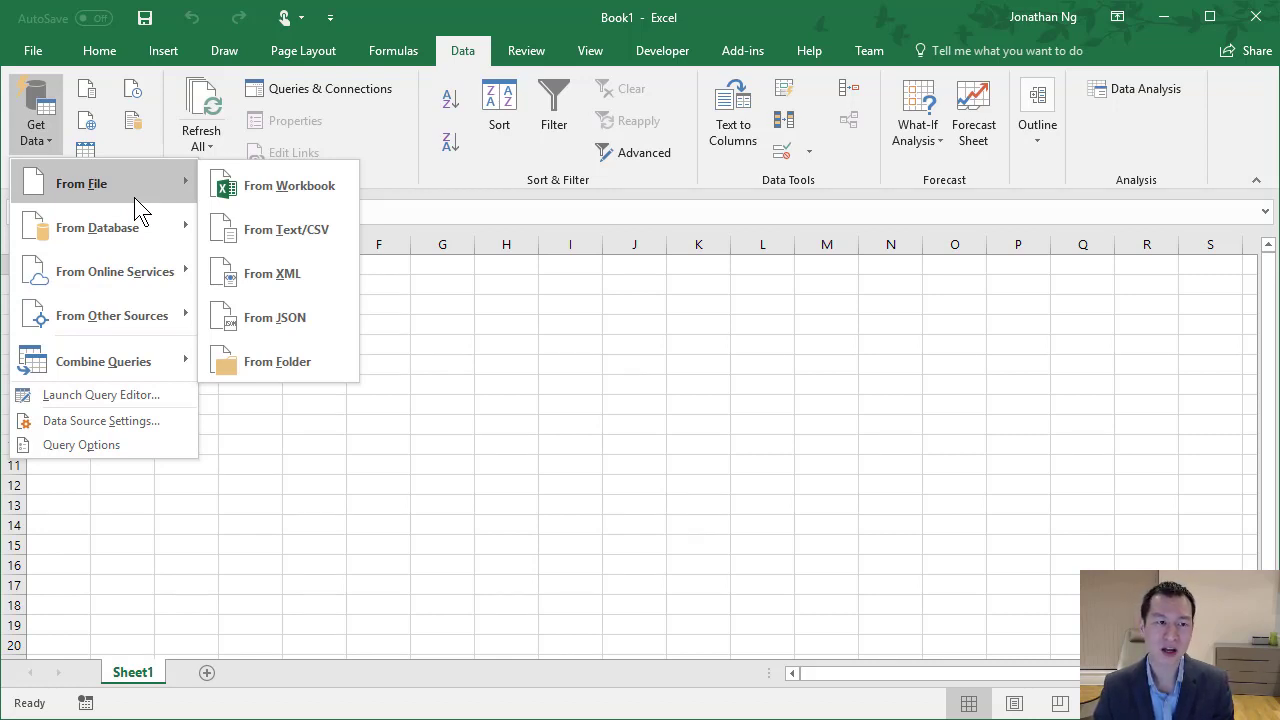
left_click(285, 232)
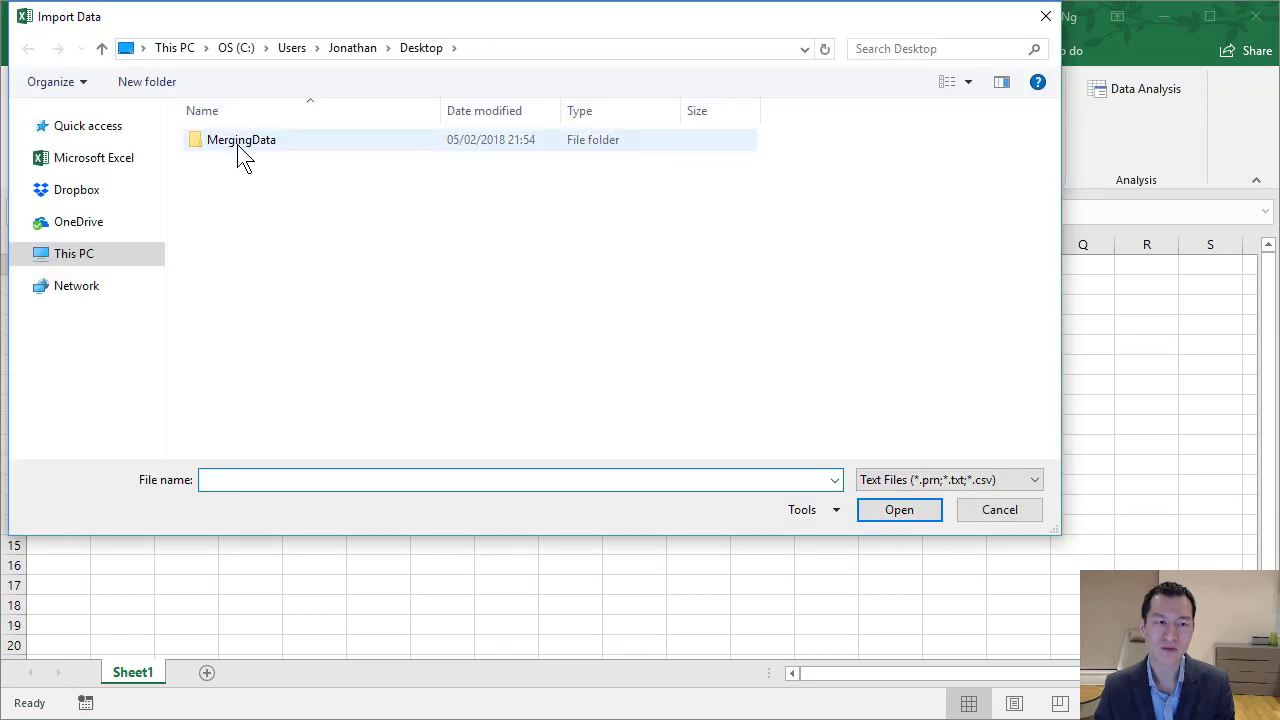
double_click(238, 146)
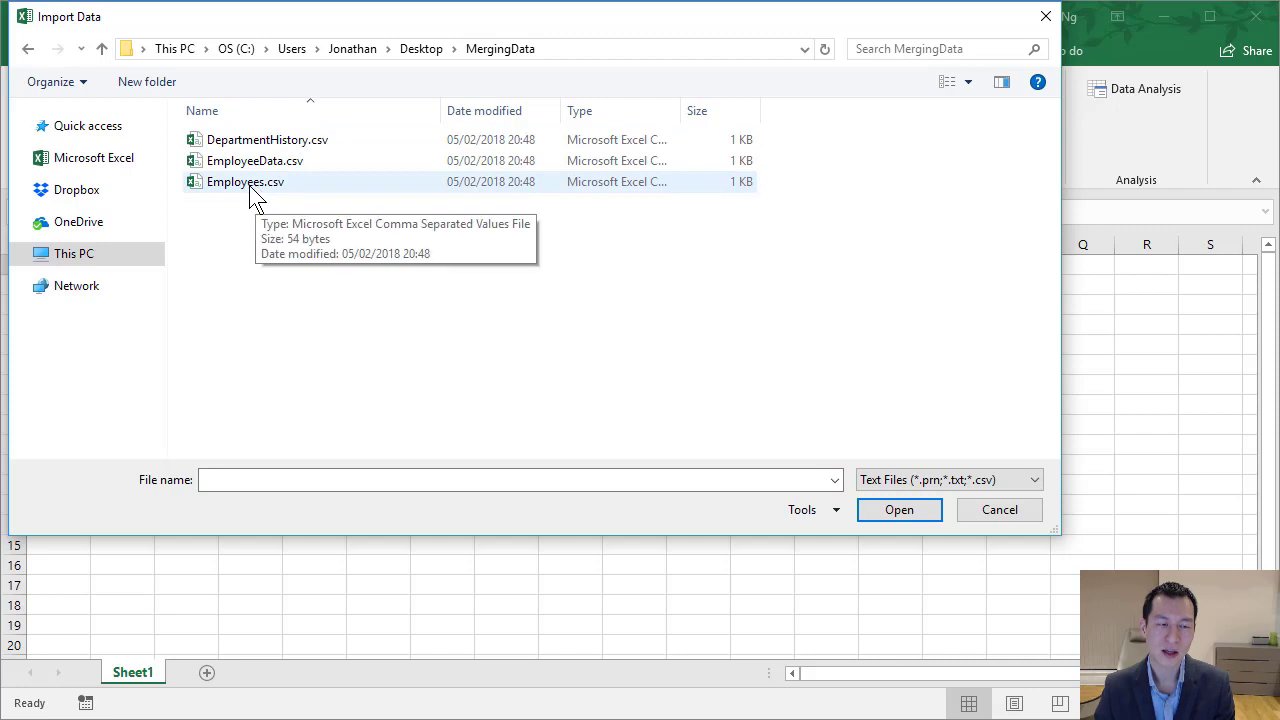
double_click(250, 183)
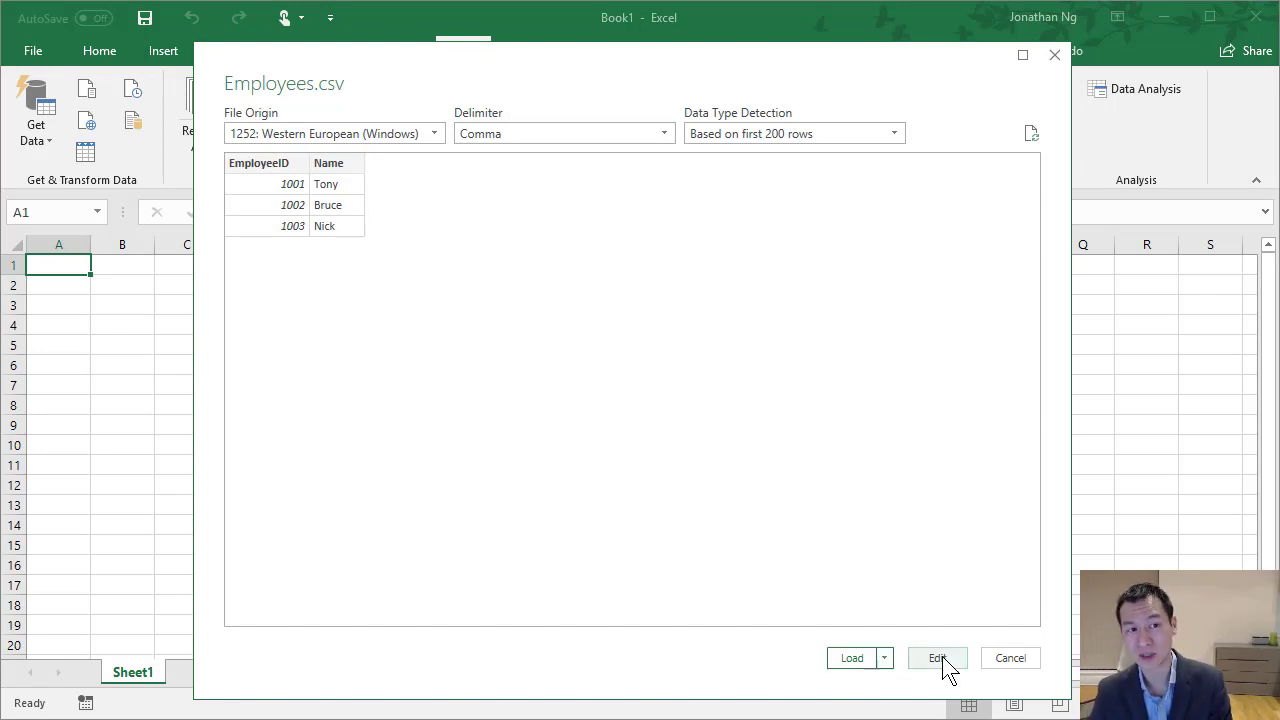
- Load the Employees data as a table into the existing worksheet at cell A1
left_click(886, 658)
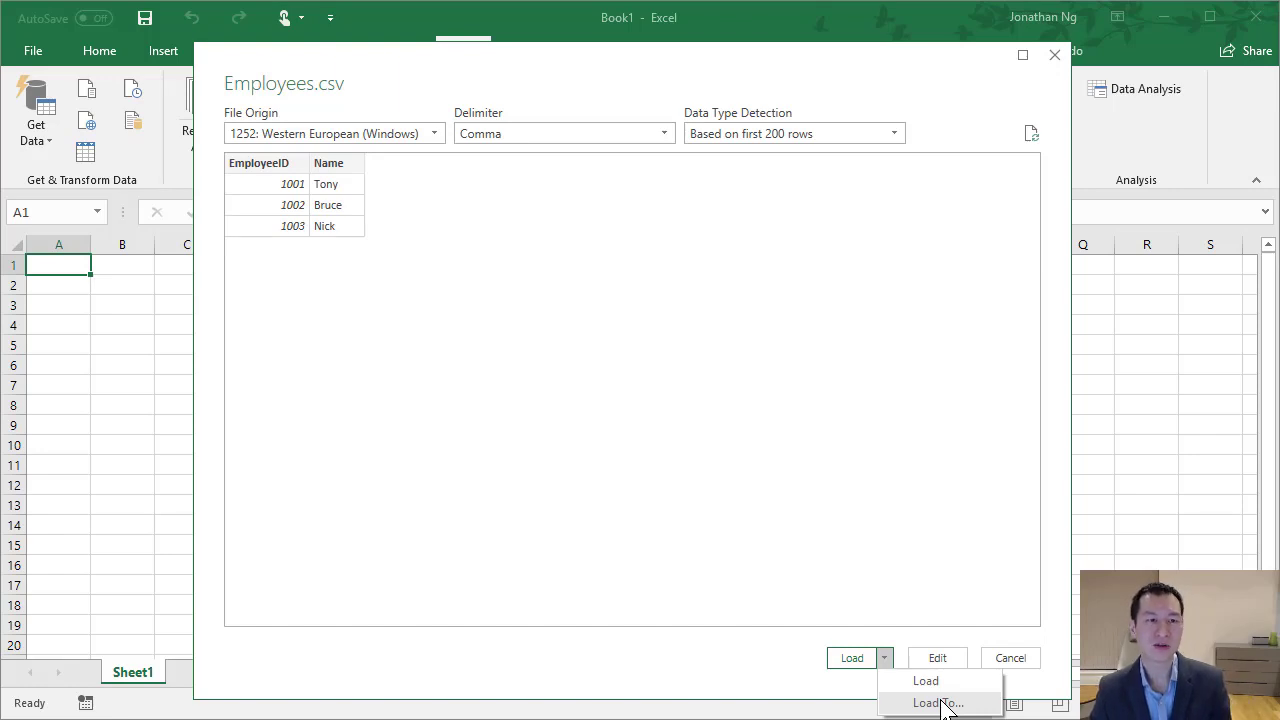
left_click(944, 705)
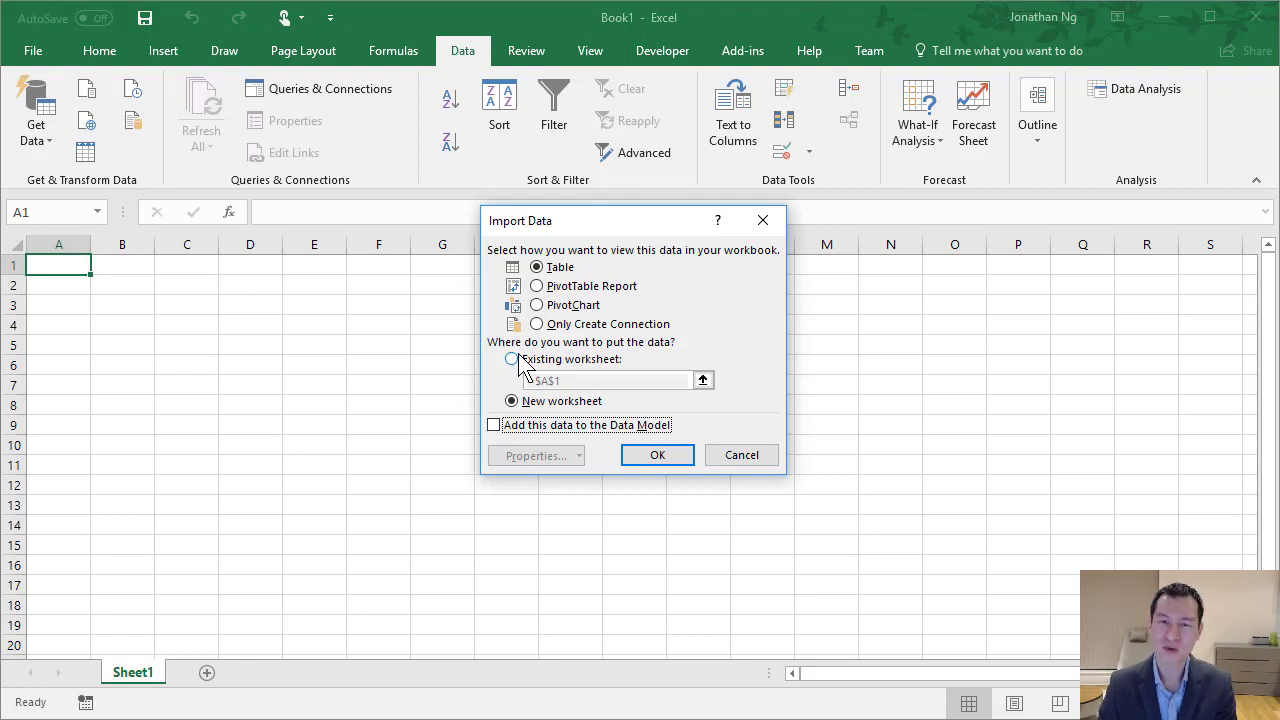
left_click(518, 359)
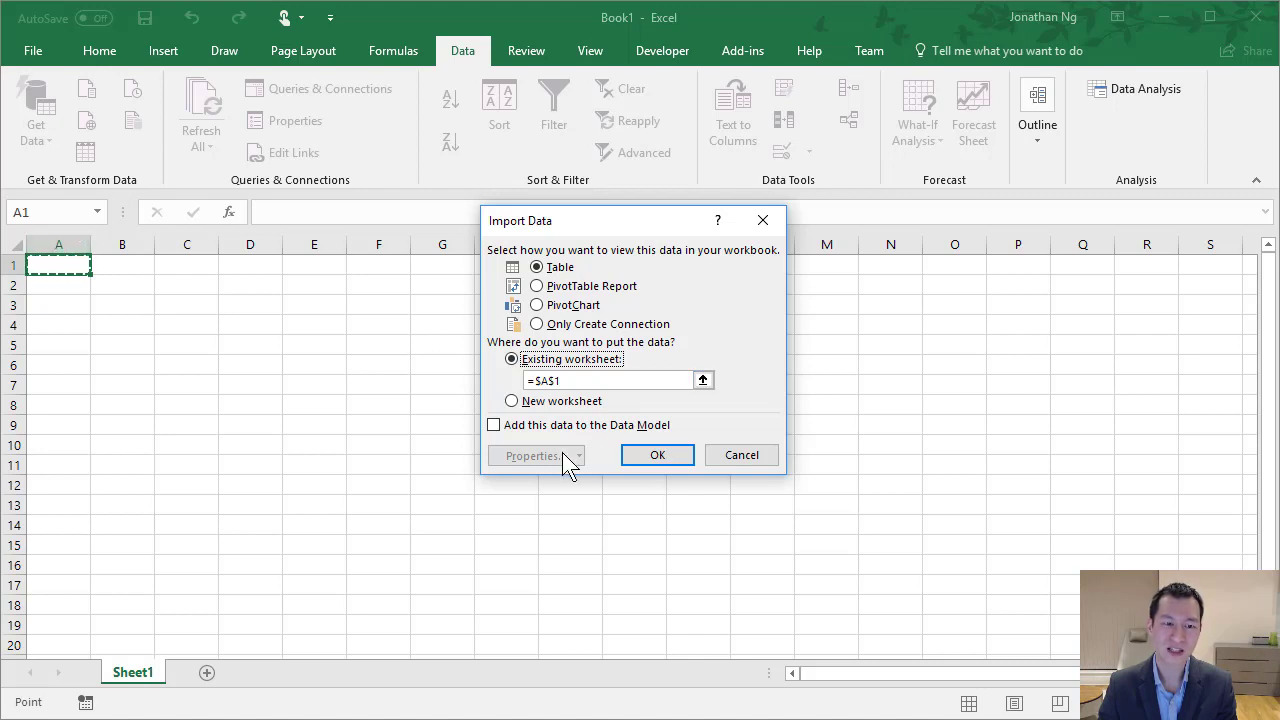
left_click(647, 453)
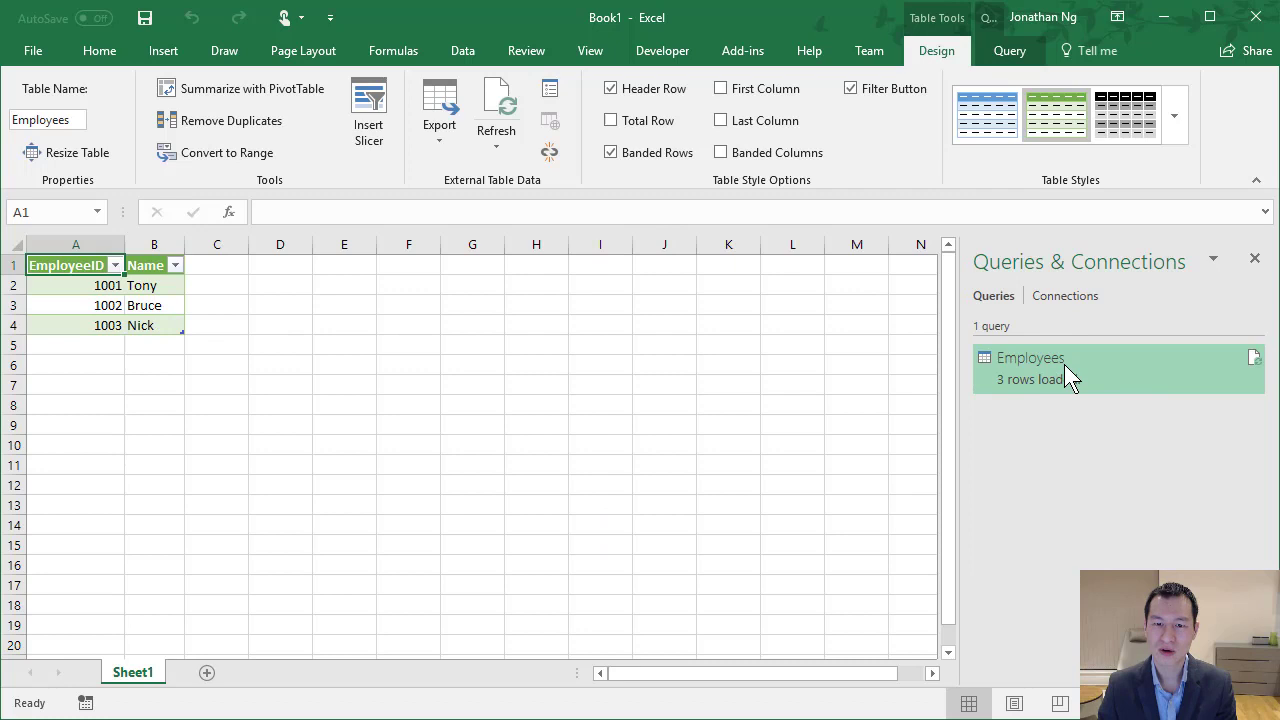
mouse_move(1159, 370)
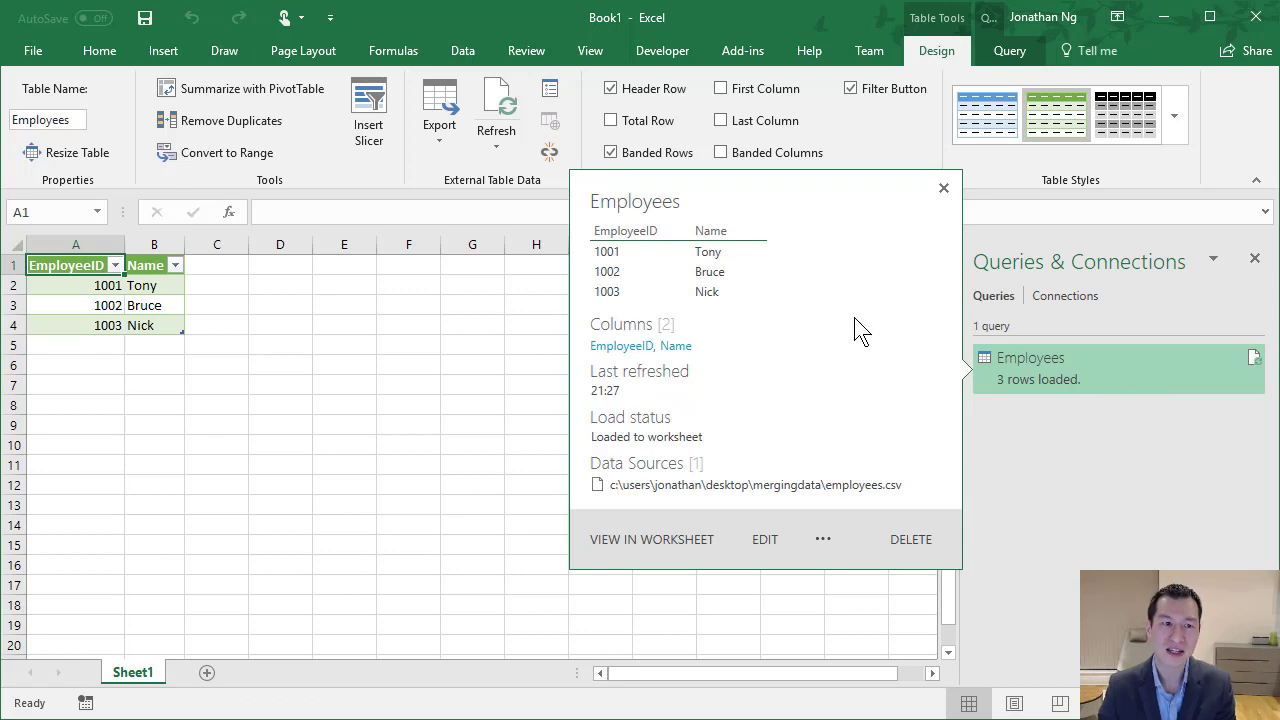
- Import EmployeeData.csv from the MergingData folder as a second text/CSV data source
left_click(469, 55)
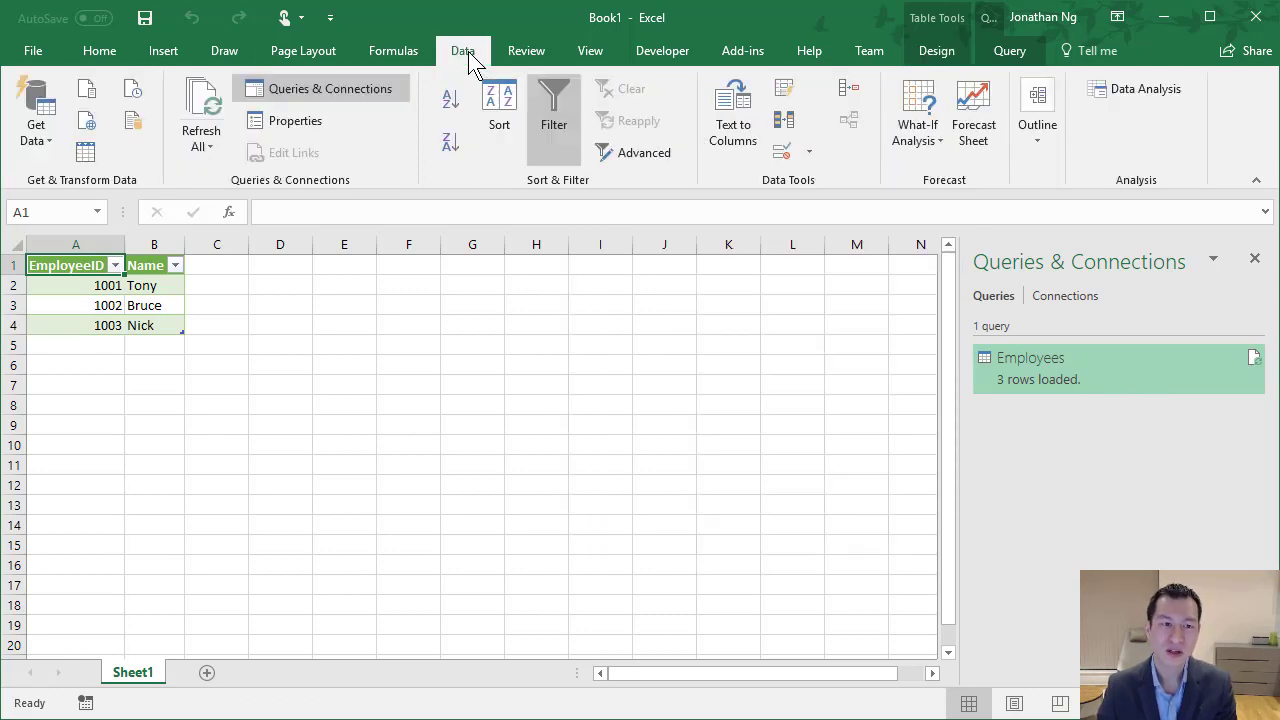
left_click(34, 132)
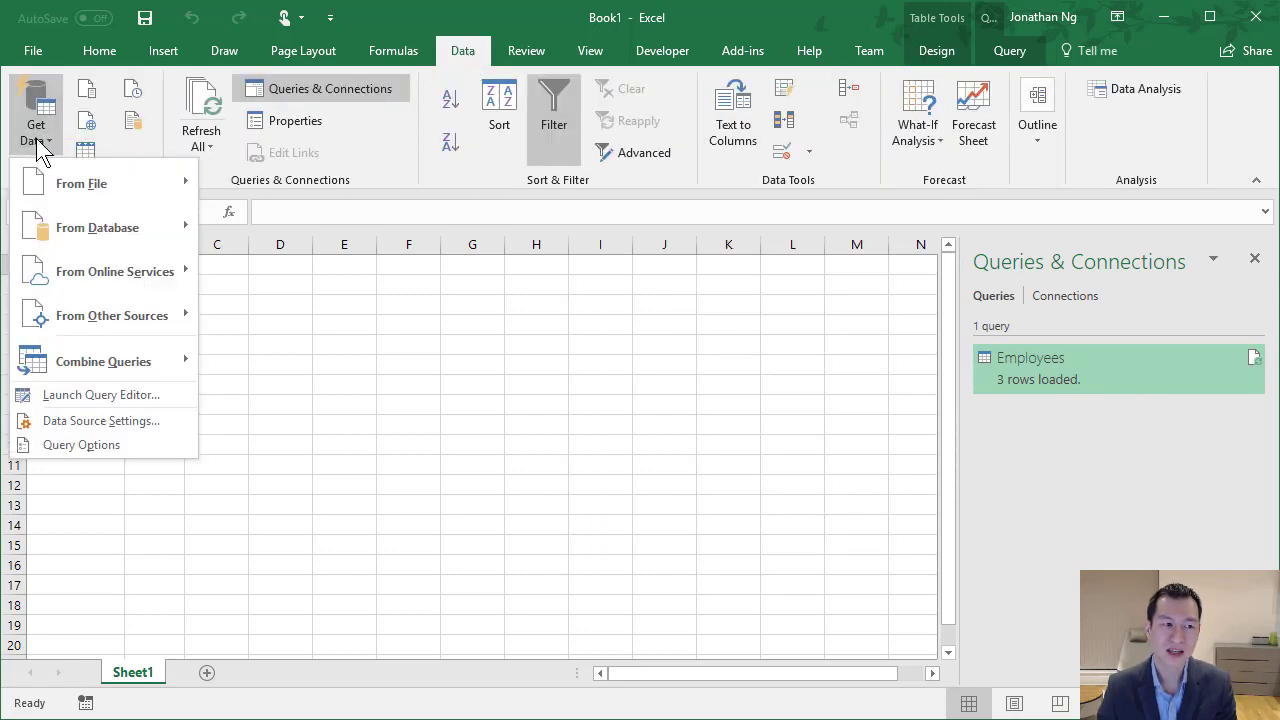
mouse_move(148, 186)
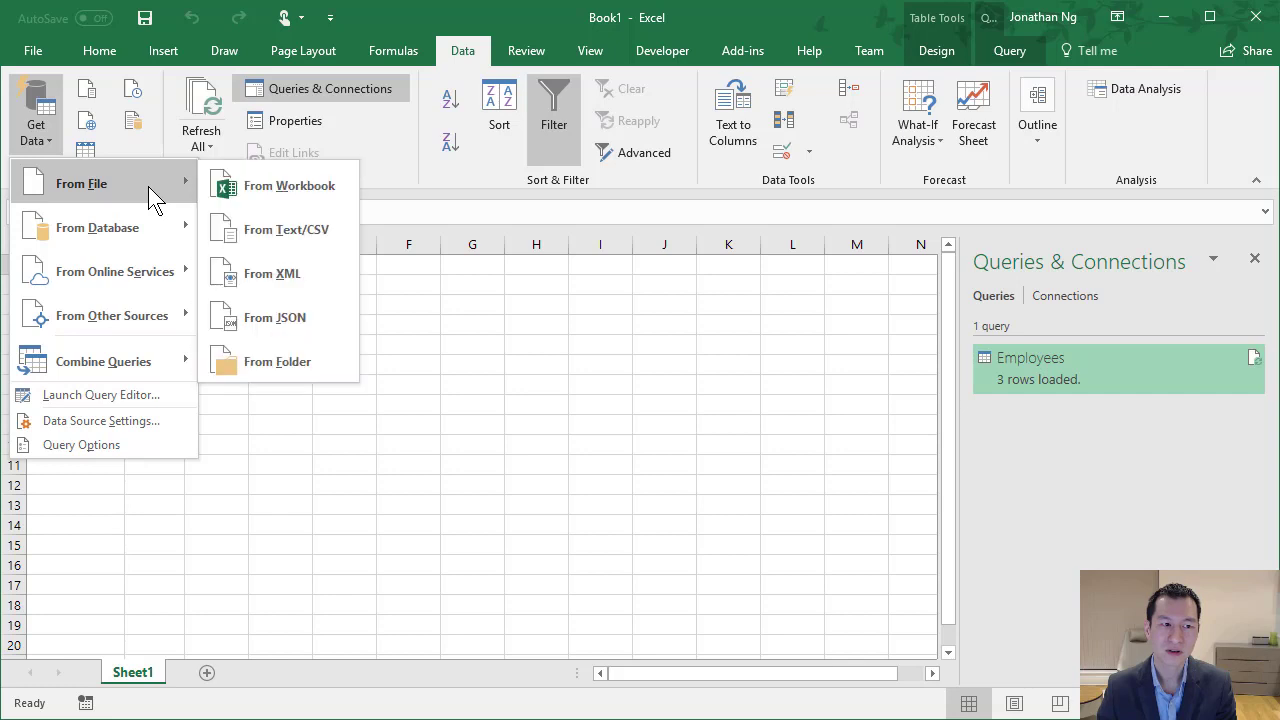
left_click(300, 230)
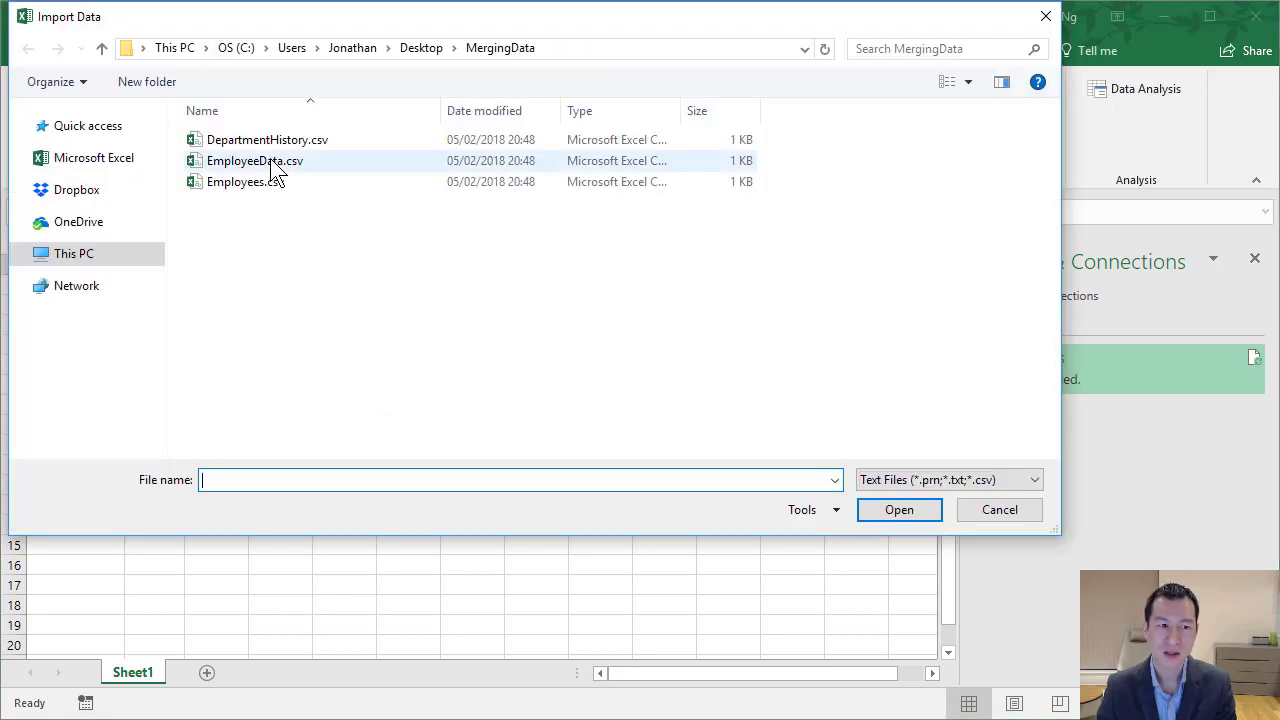
double_click(269, 160)
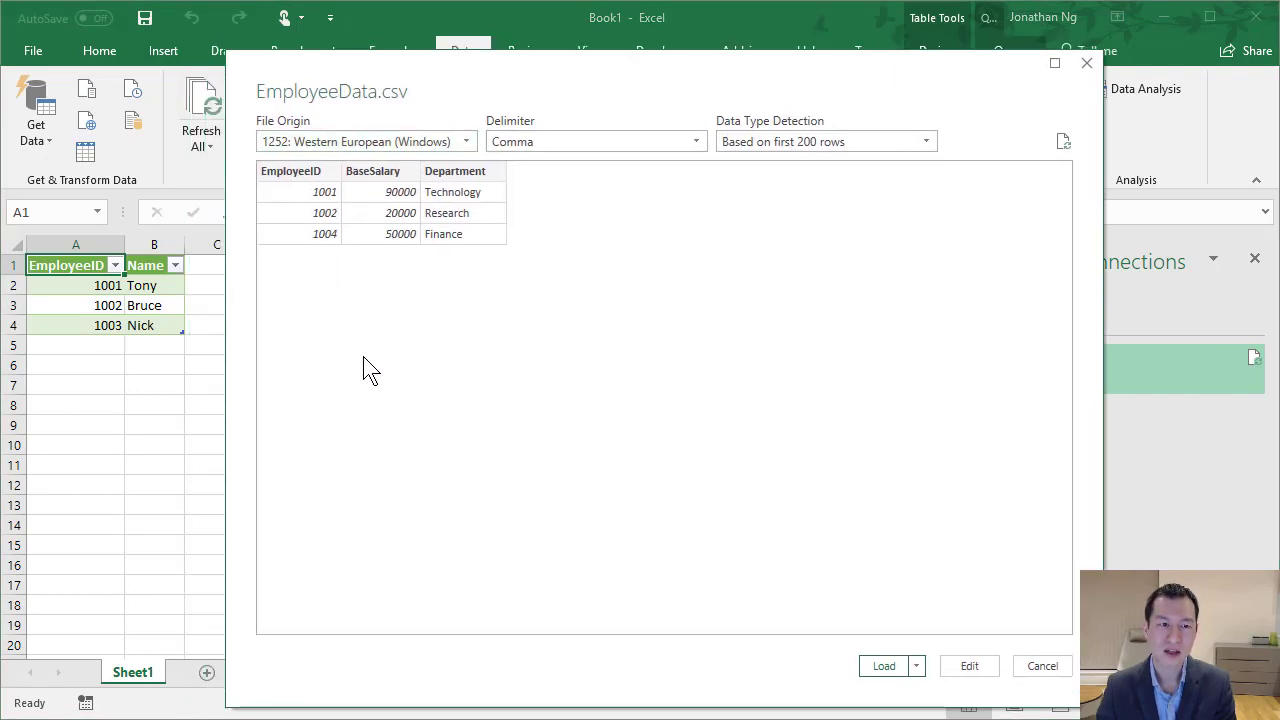
- Load the EmployeeData data as a table into the existing worksheet at cell E1
left_click(915, 666)
left_click(957, 711)
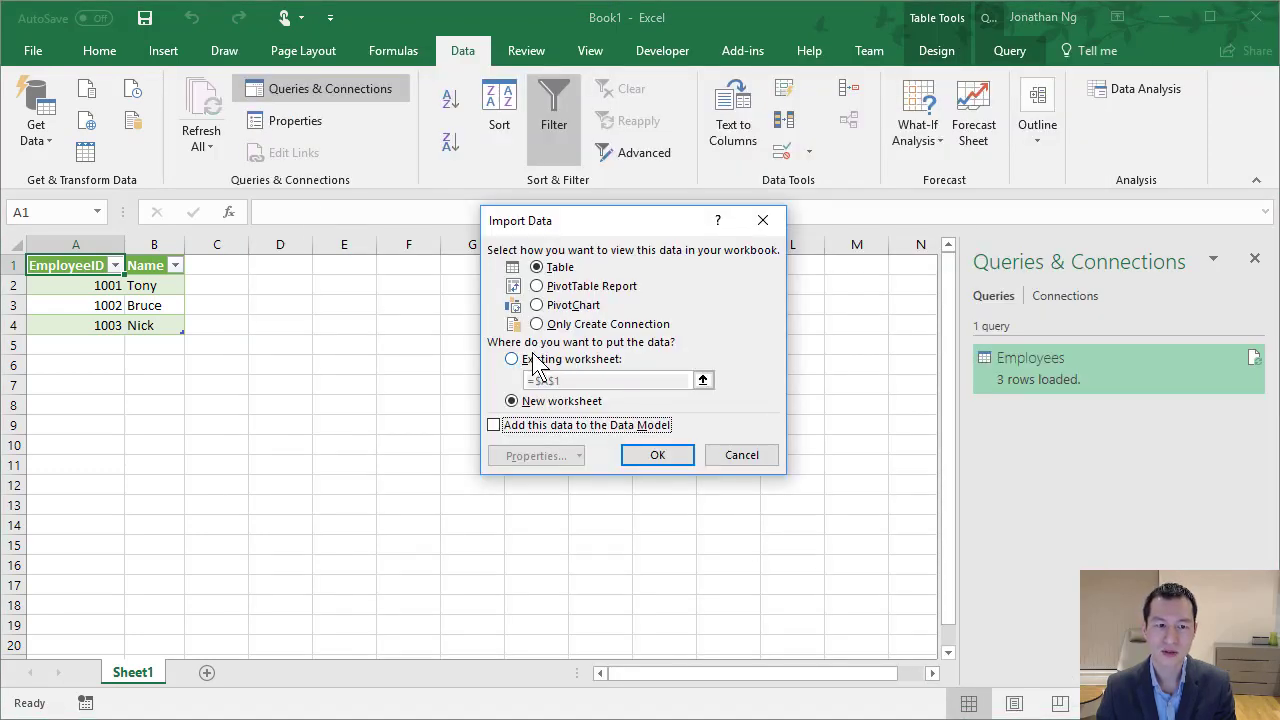
left_click(531, 362)
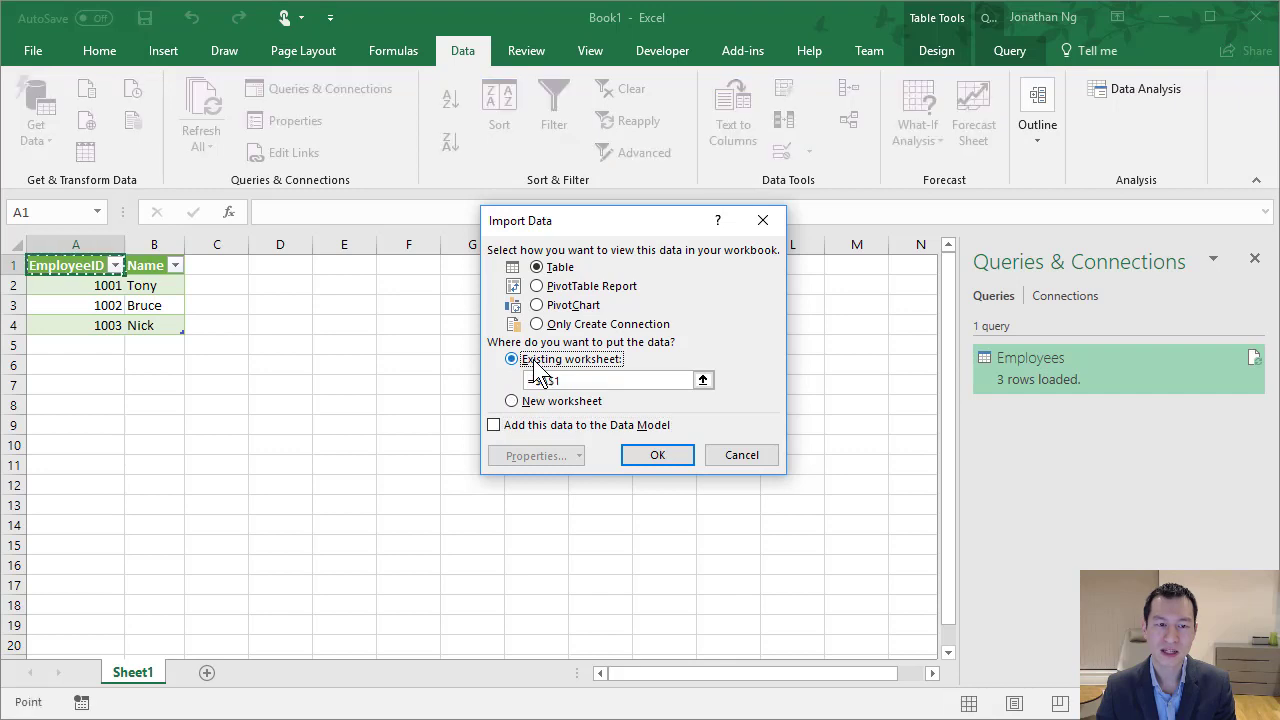
left_click(340, 264)
left_click(657, 455)
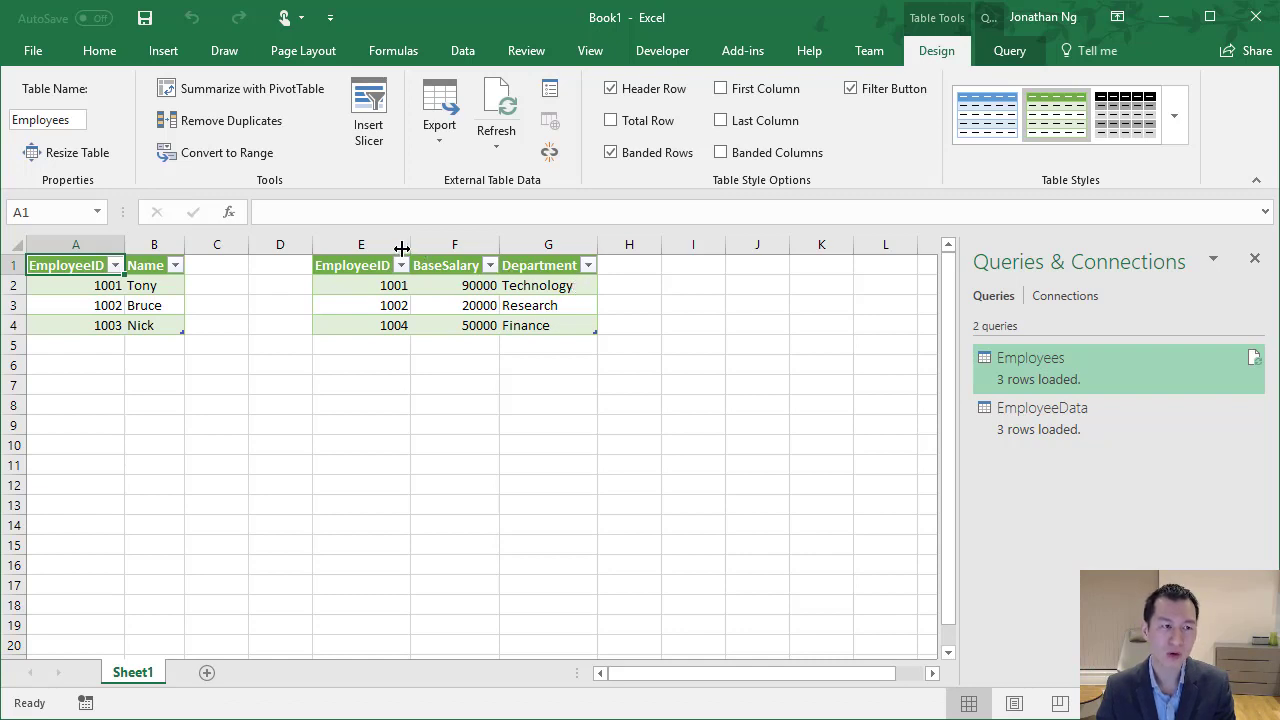
- Start a Merge of queries with Employees as the first table and EmployeeData as the second
left_click(468, 55)
left_click(47, 133)
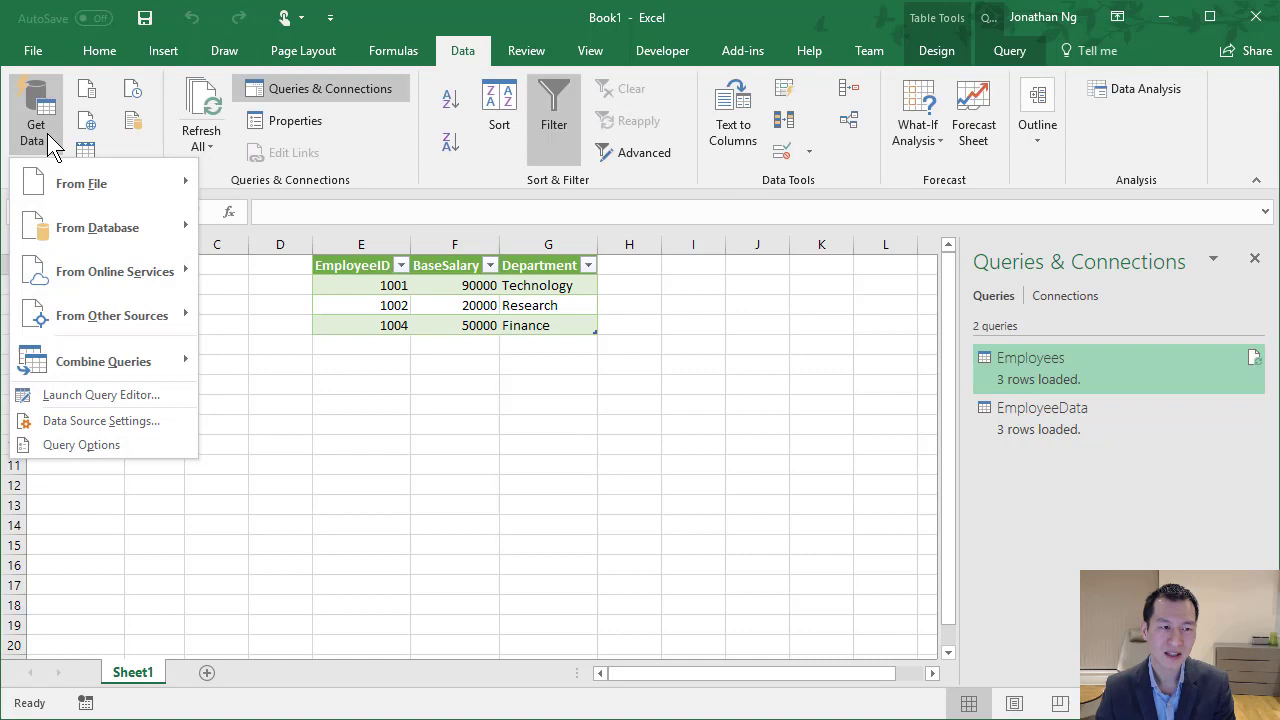
mouse_move(107, 378)
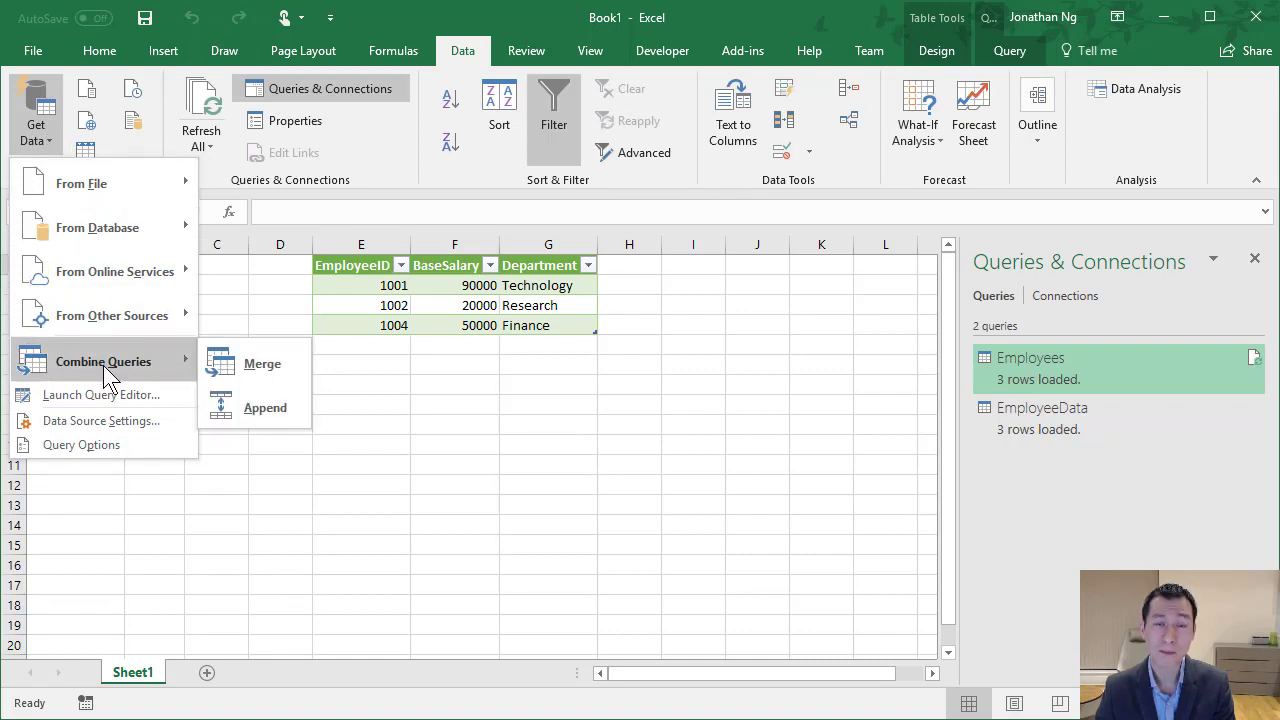
left_click(266, 366)
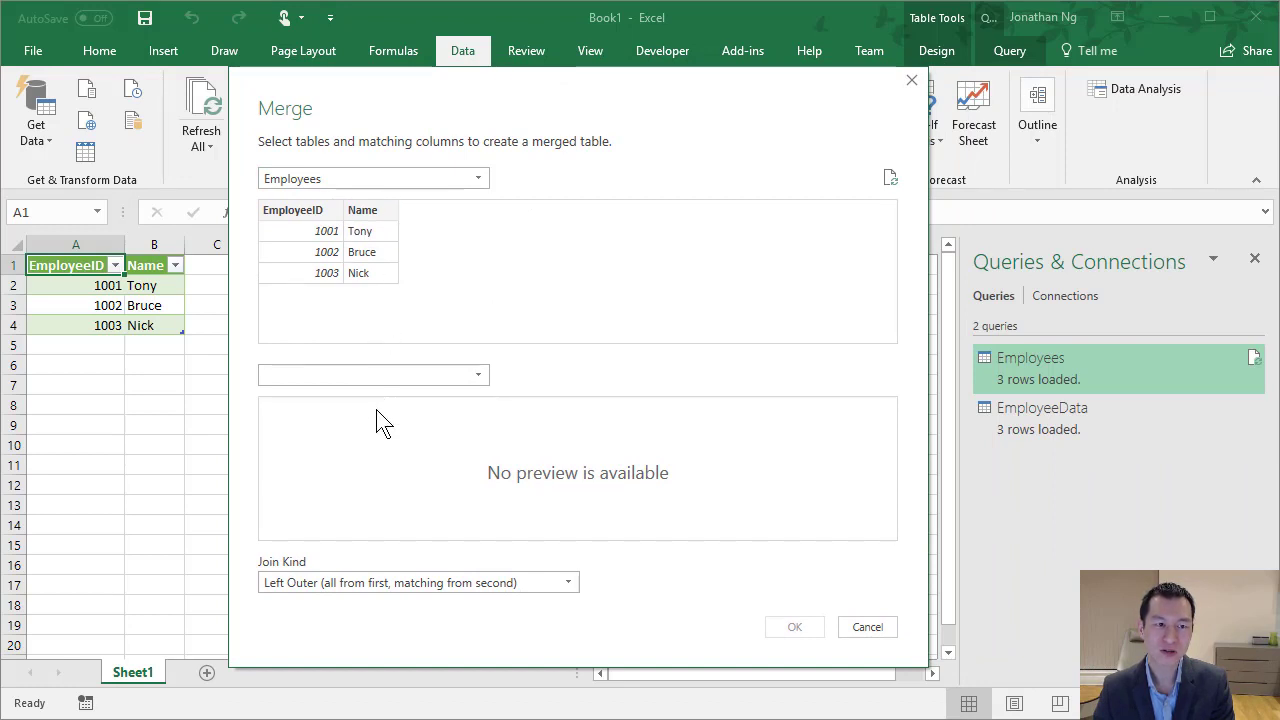
left_click(390, 182)
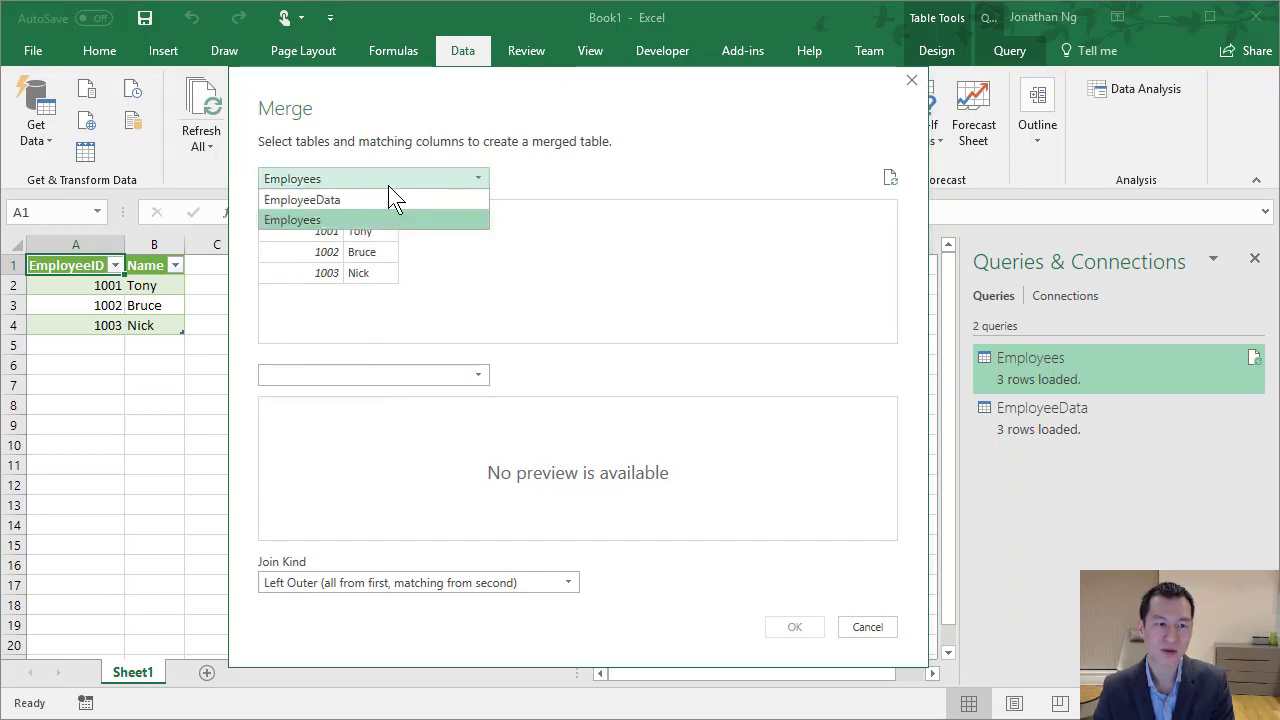
left_click(390, 220)
left_click(370, 378)
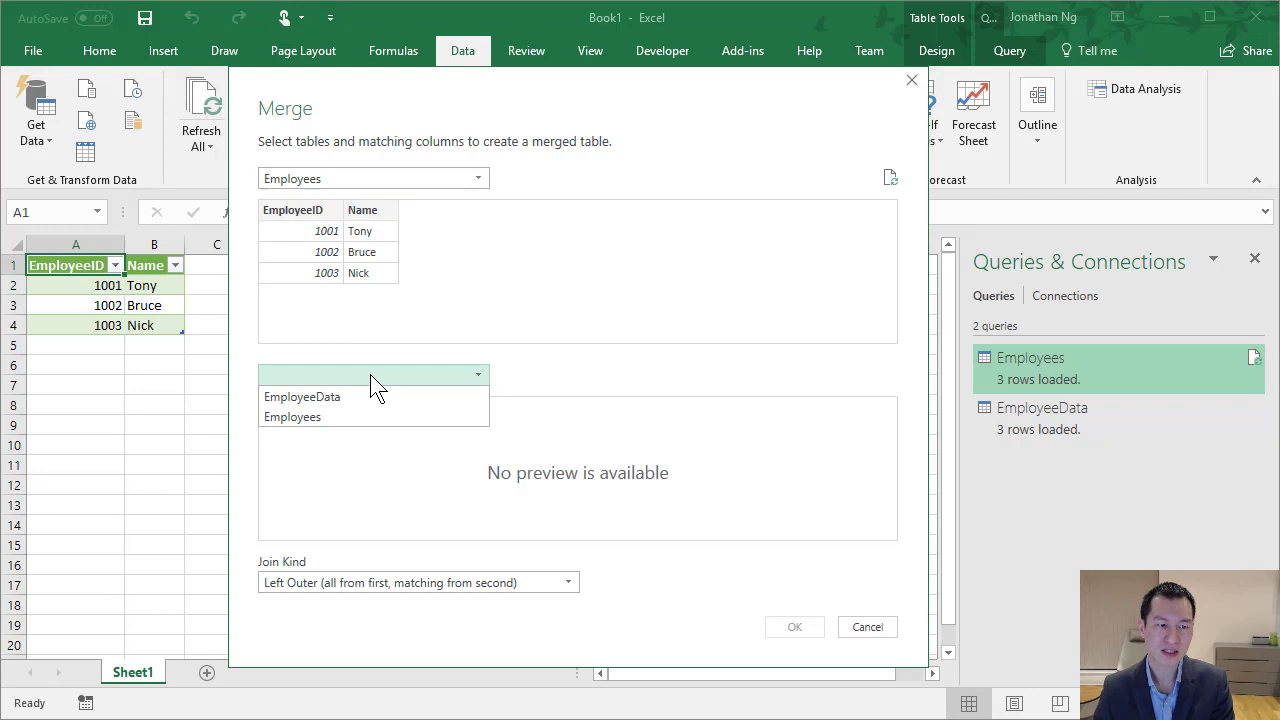
left_click(347, 396)
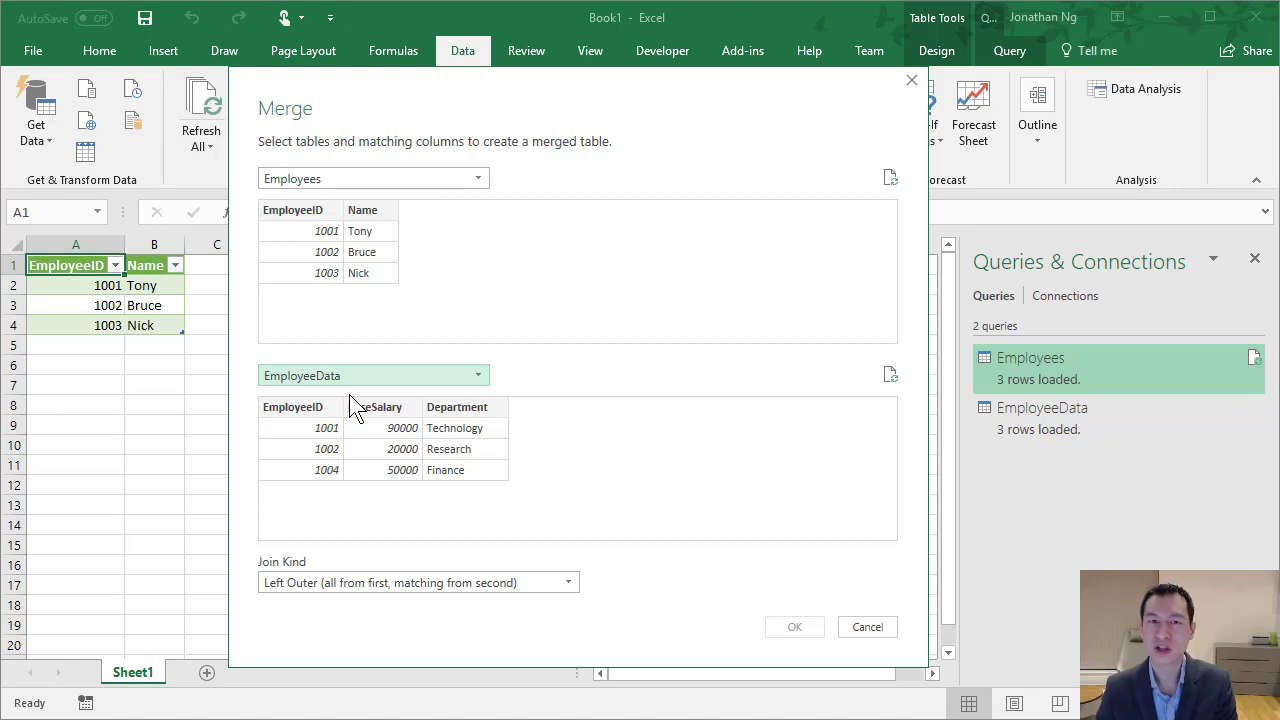
- Match both tables on their EmployeeID columns and create the merged query with a Left Outer join
left_click(308, 212)
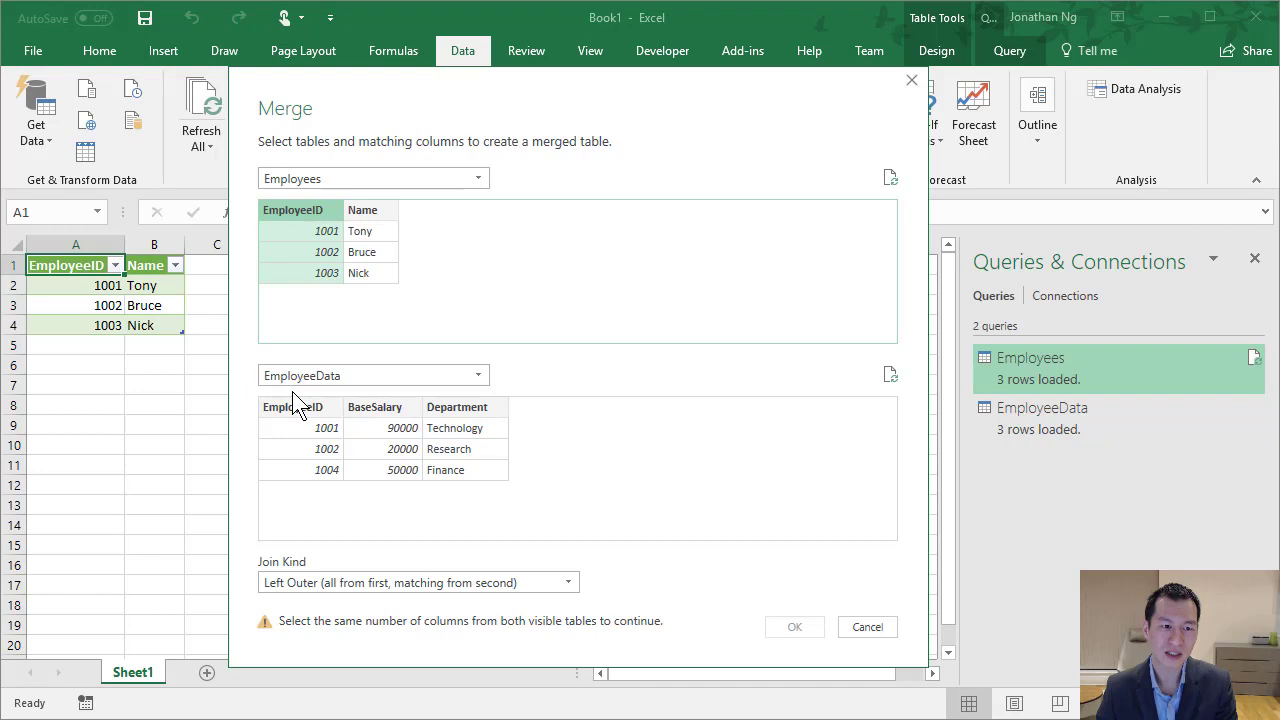
left_click(297, 407)
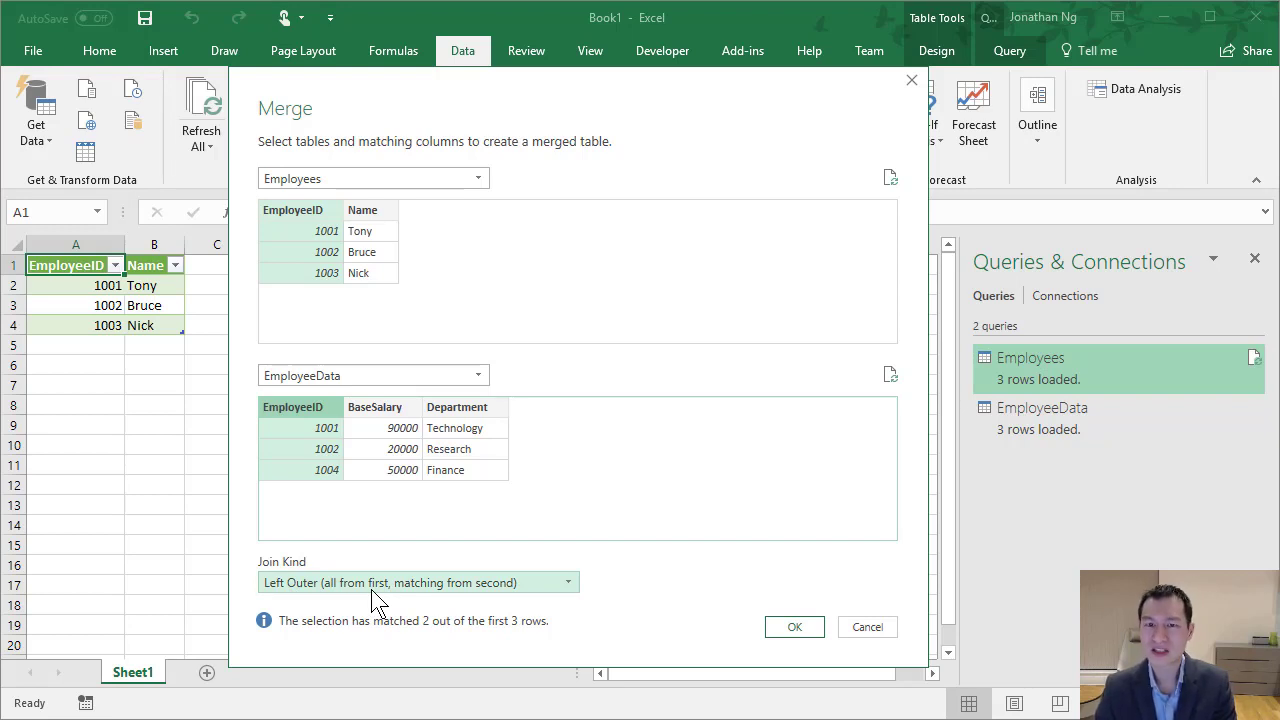
left_click(429, 588)
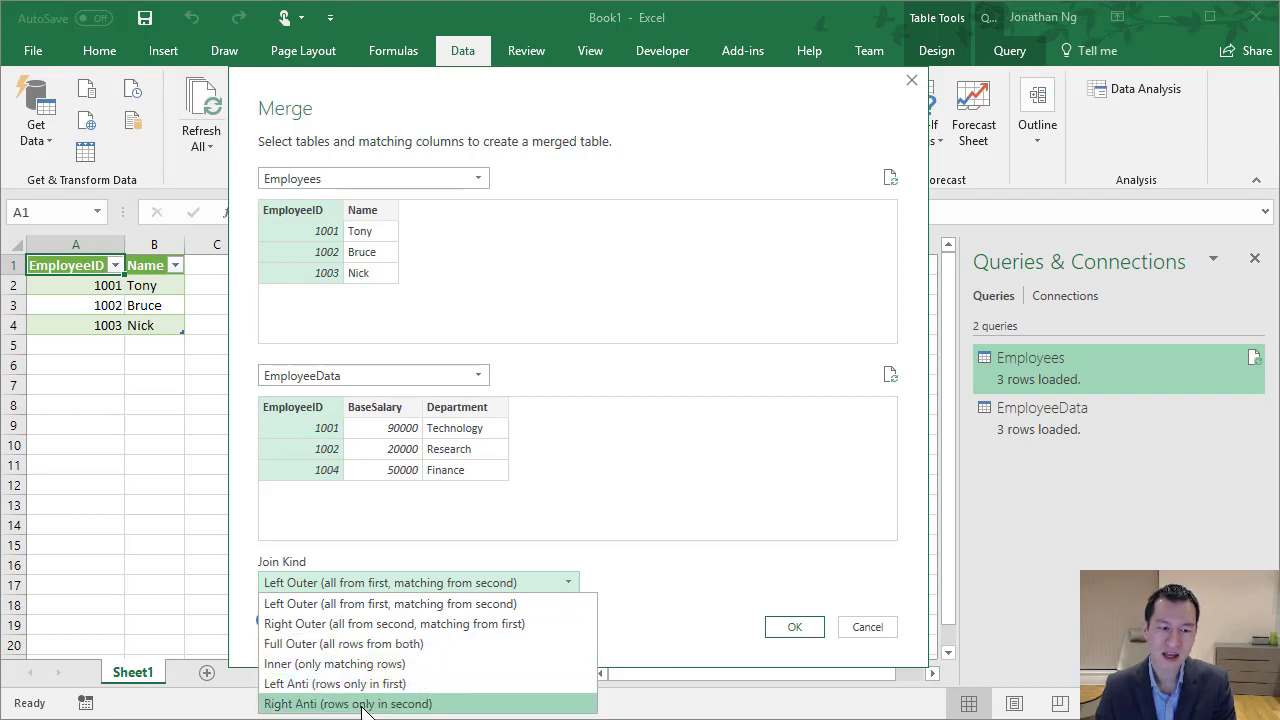
left_click(637, 563)
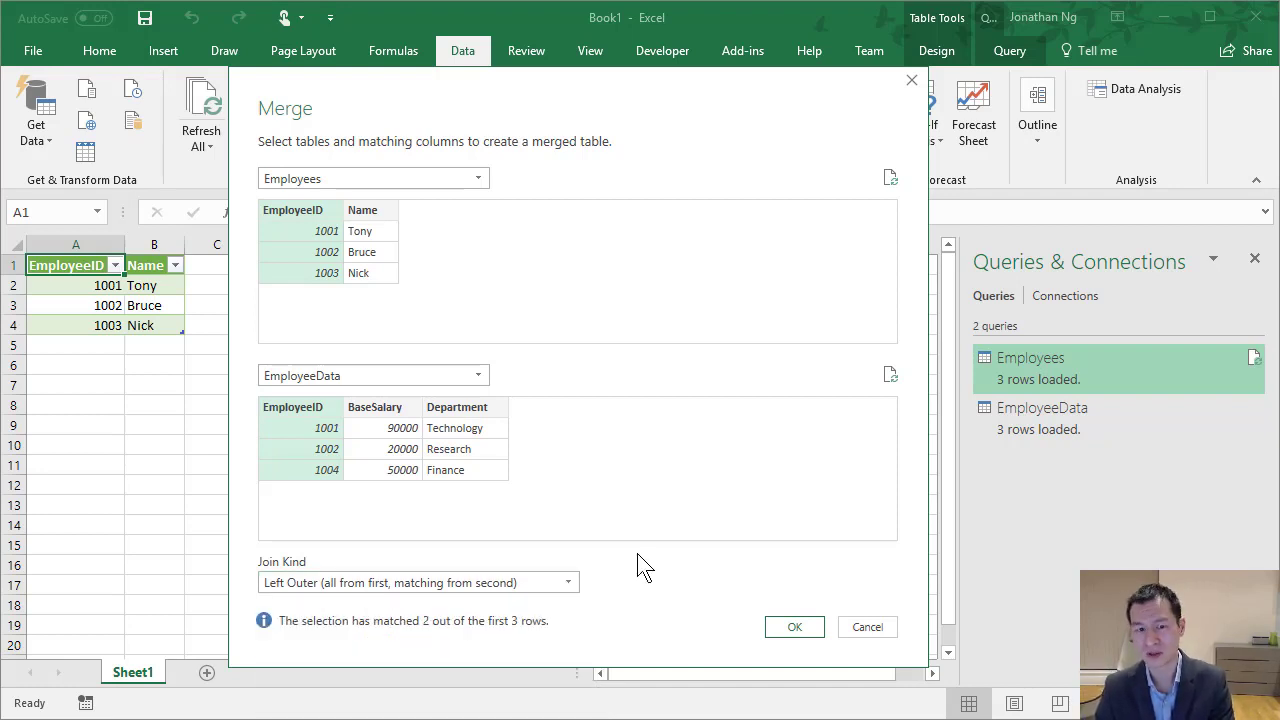
left_click(795, 627)
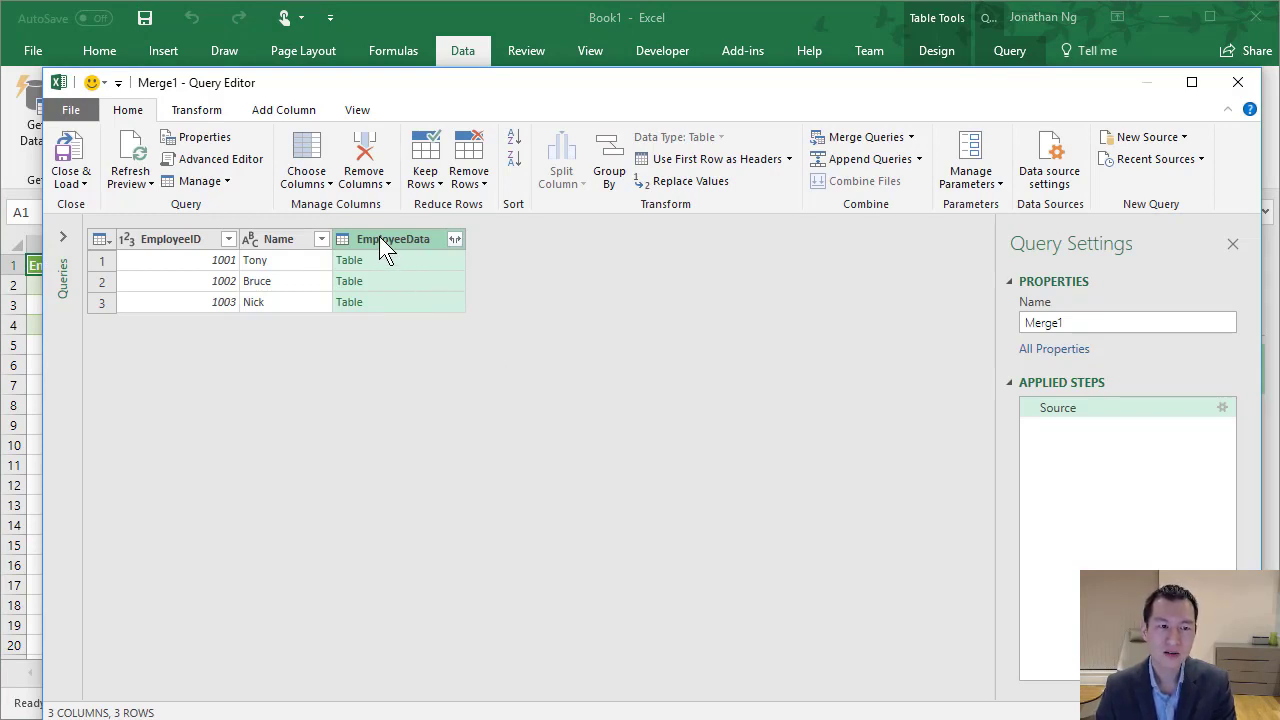
- Expand the merged EmployeeData column to only BaseSalary and Department, keeping the original column name as prefix
left_click(455, 240)
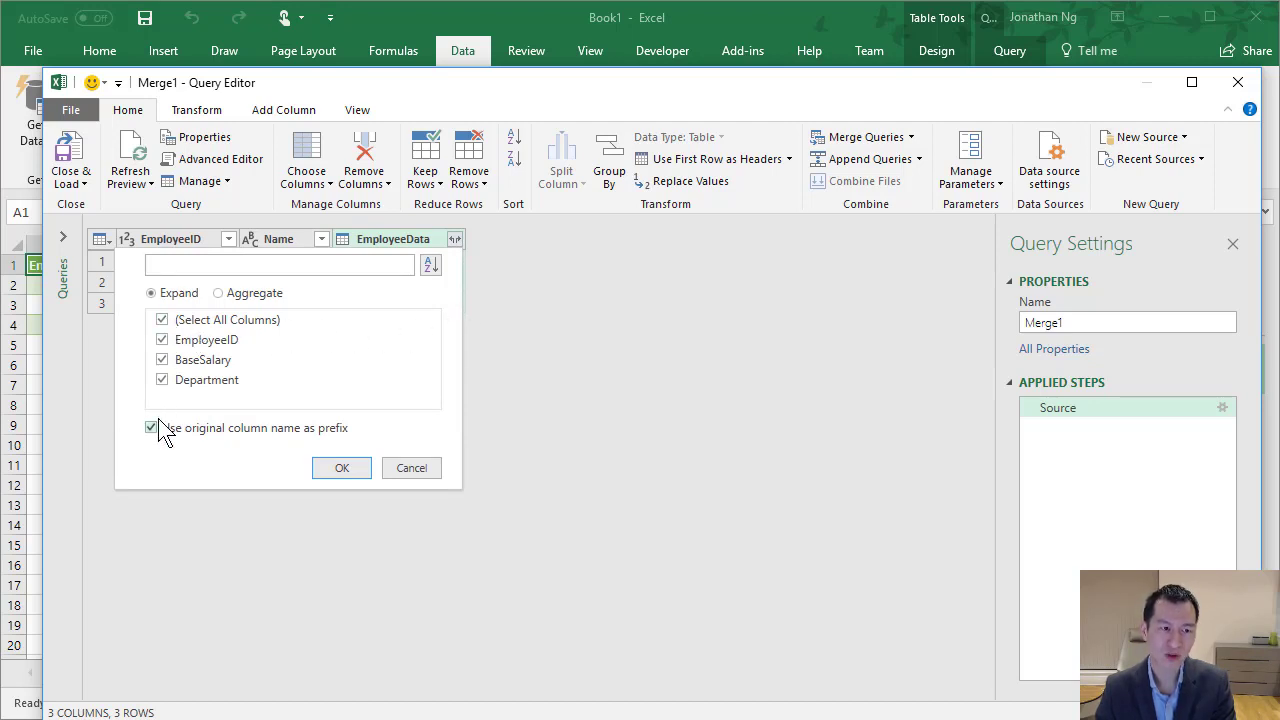
left_click(162, 340)
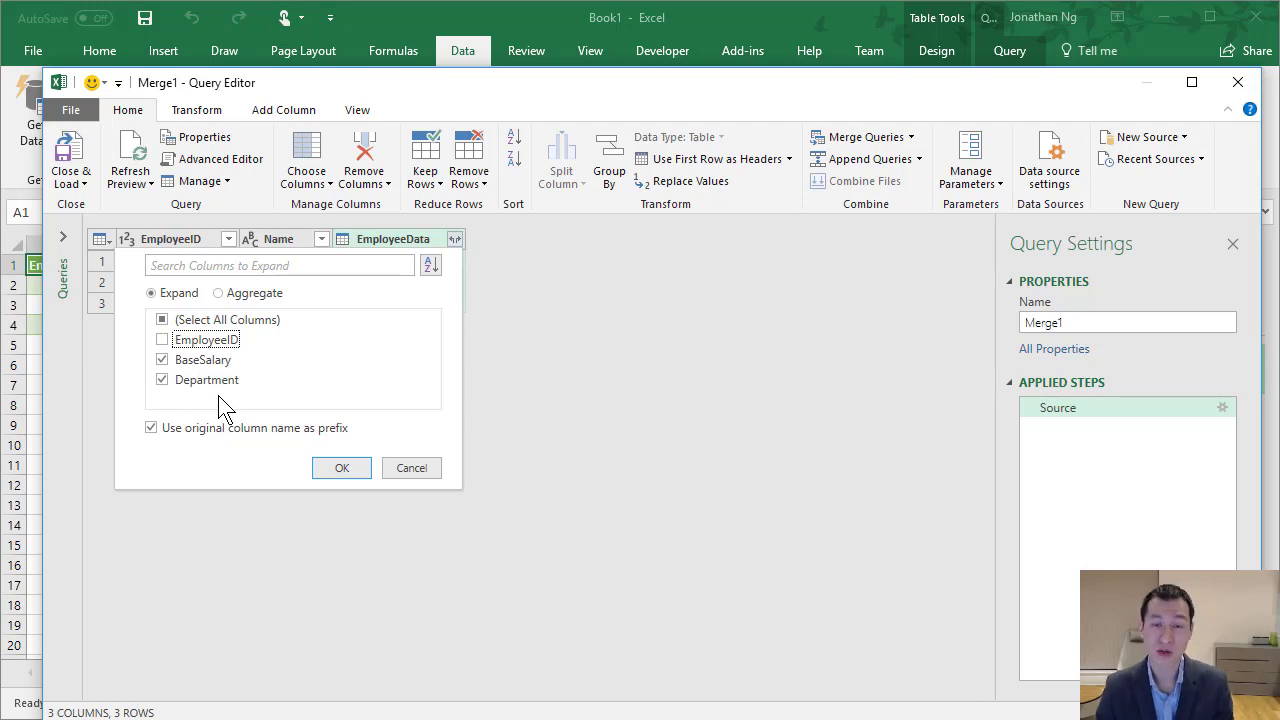
left_click(340, 474)
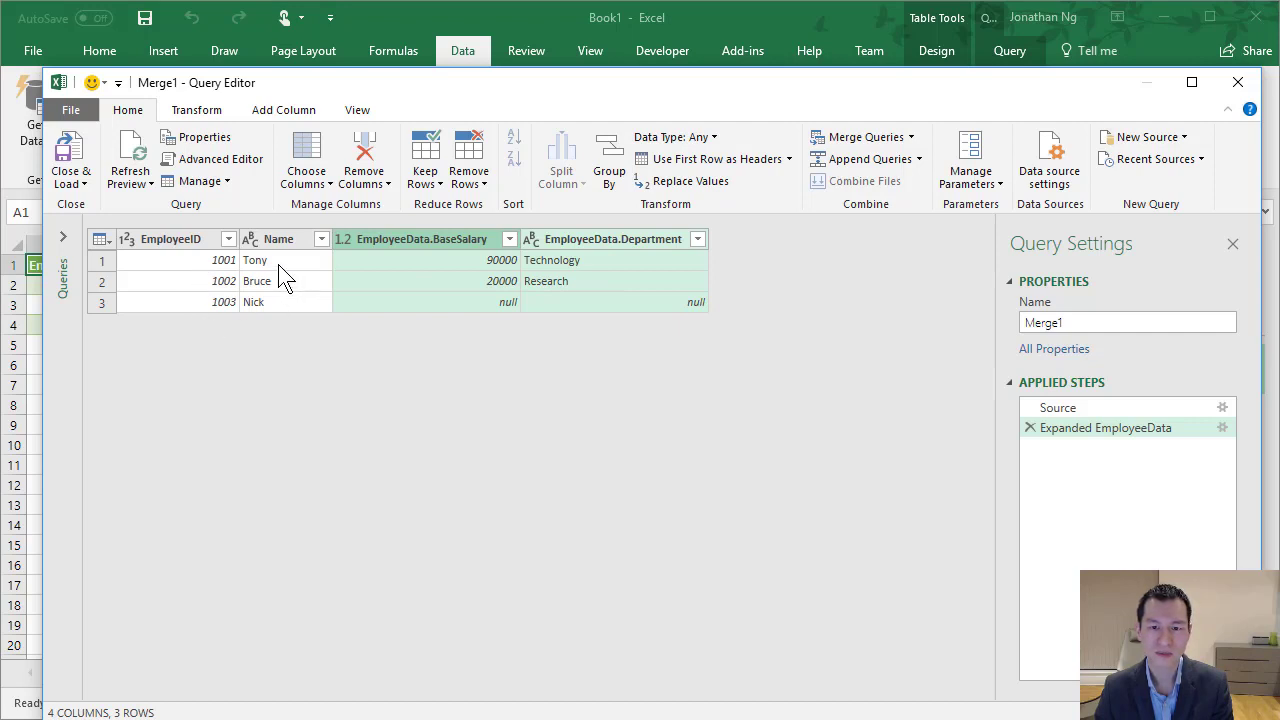
- Load the merged query as a table into the existing worksheet at cell A8
left_click(72, 180)
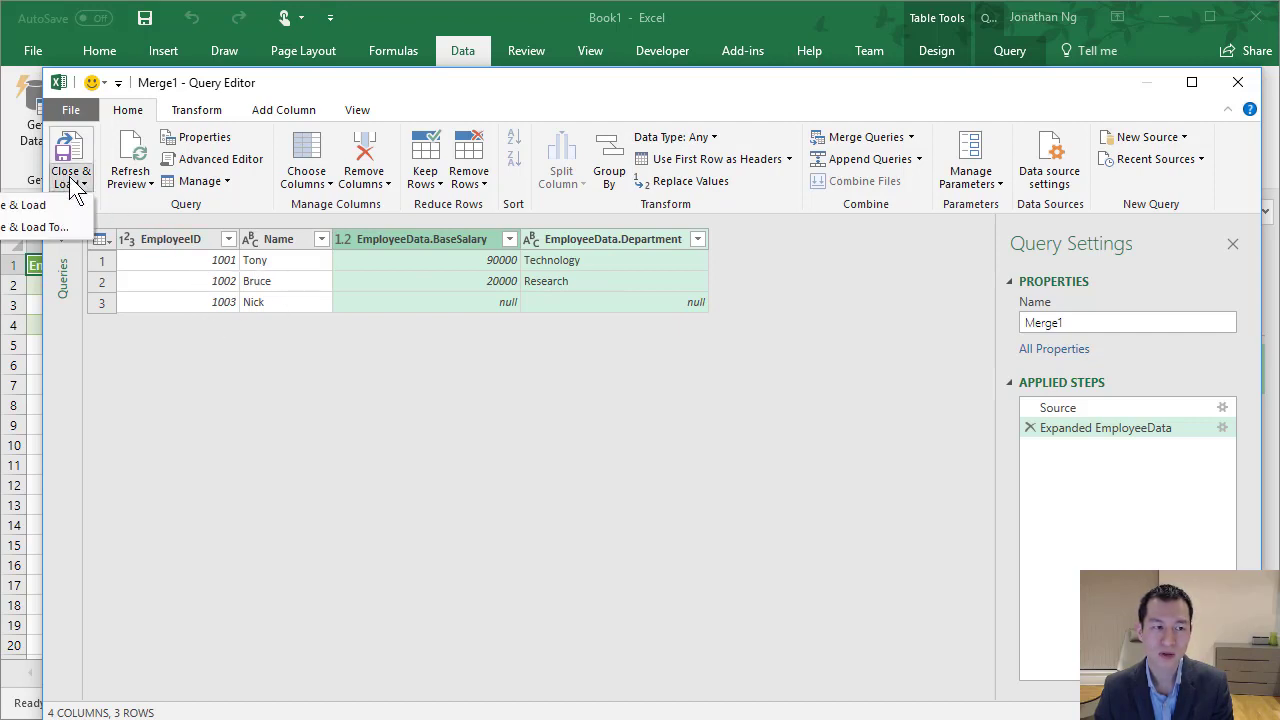
left_click(60, 228)
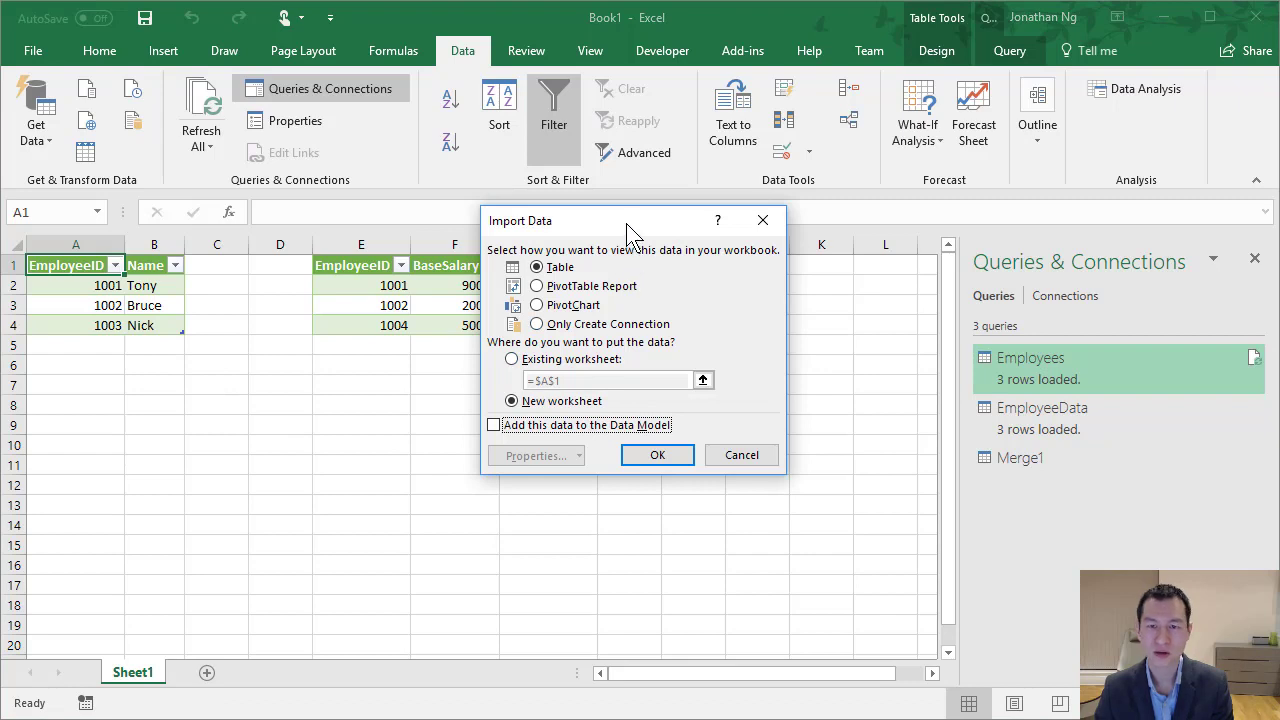
left_click(540, 360)
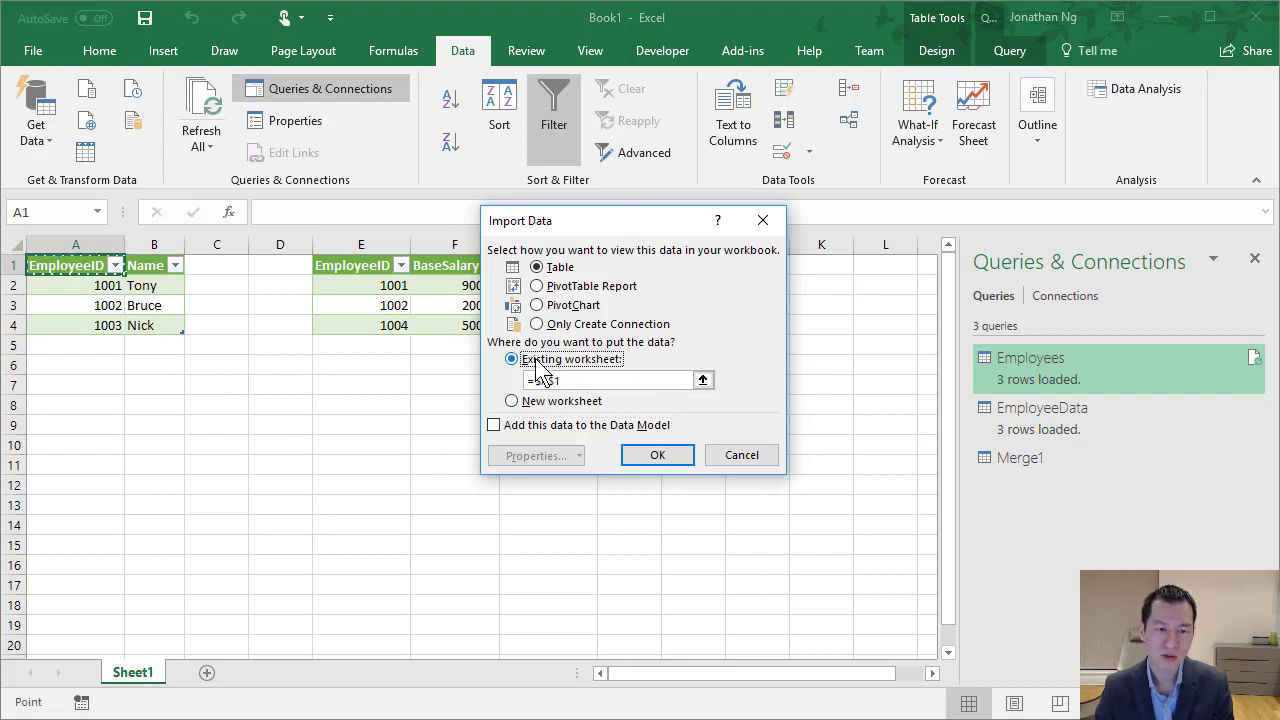
left_click(76, 402)
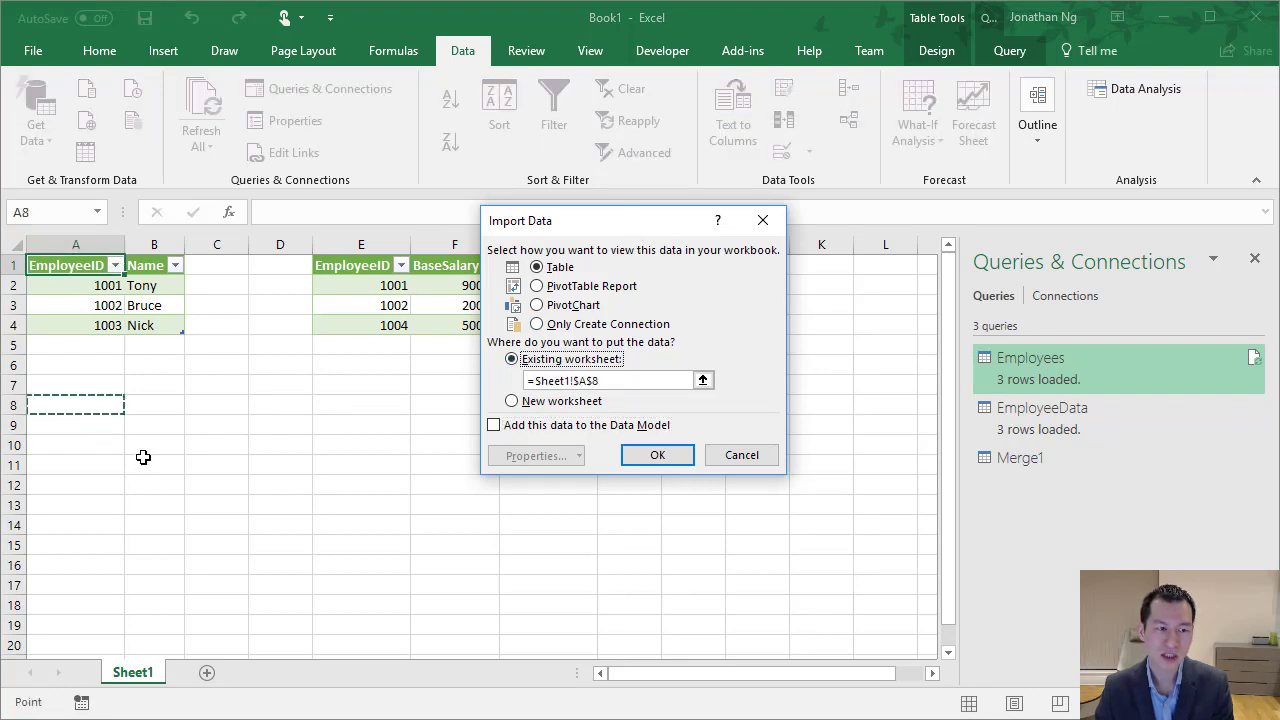
left_click(652, 456)
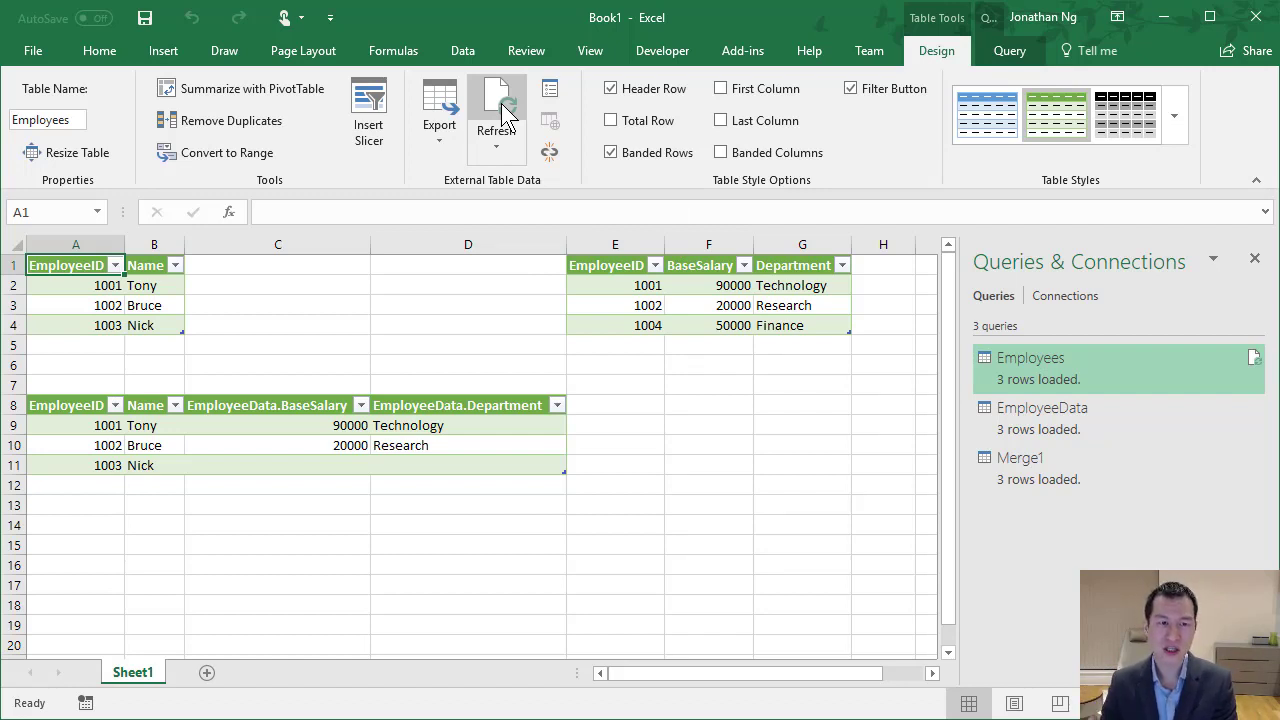
- Inspect the CSV file path and import settings in the Employees query's Source step, then close the query without changes
right_click(1046, 366)
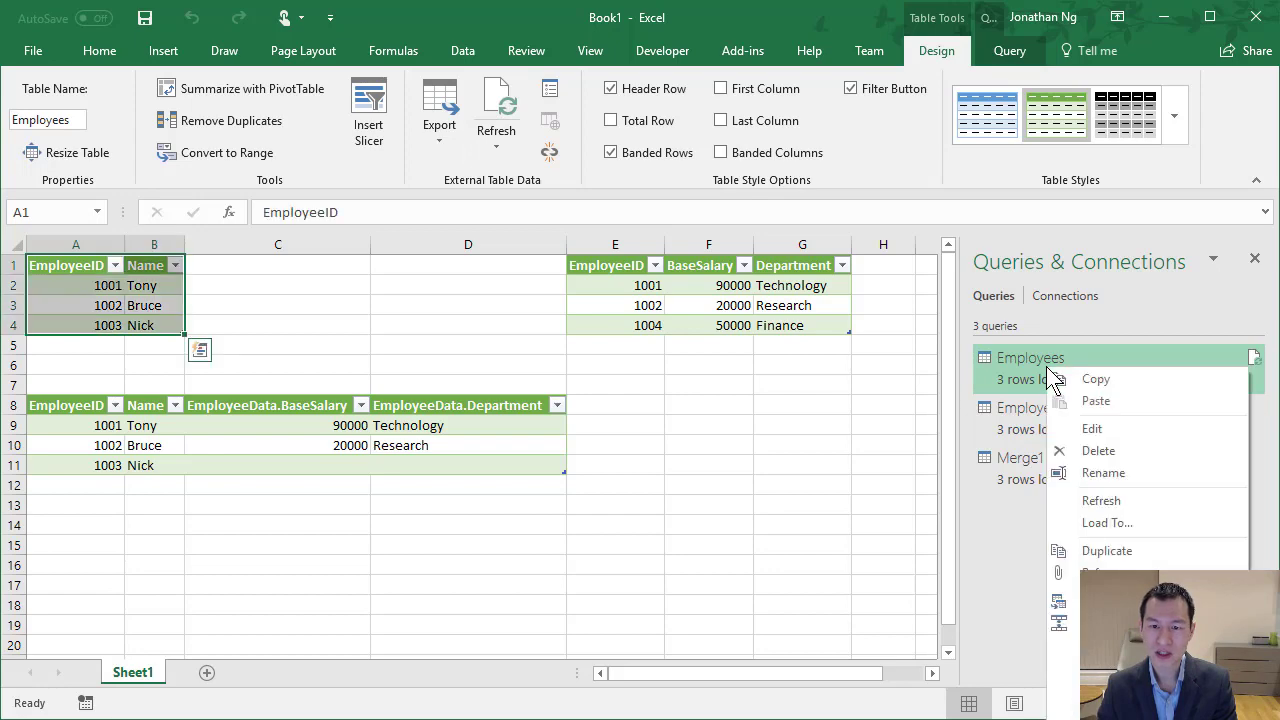
left_click(1105, 428)
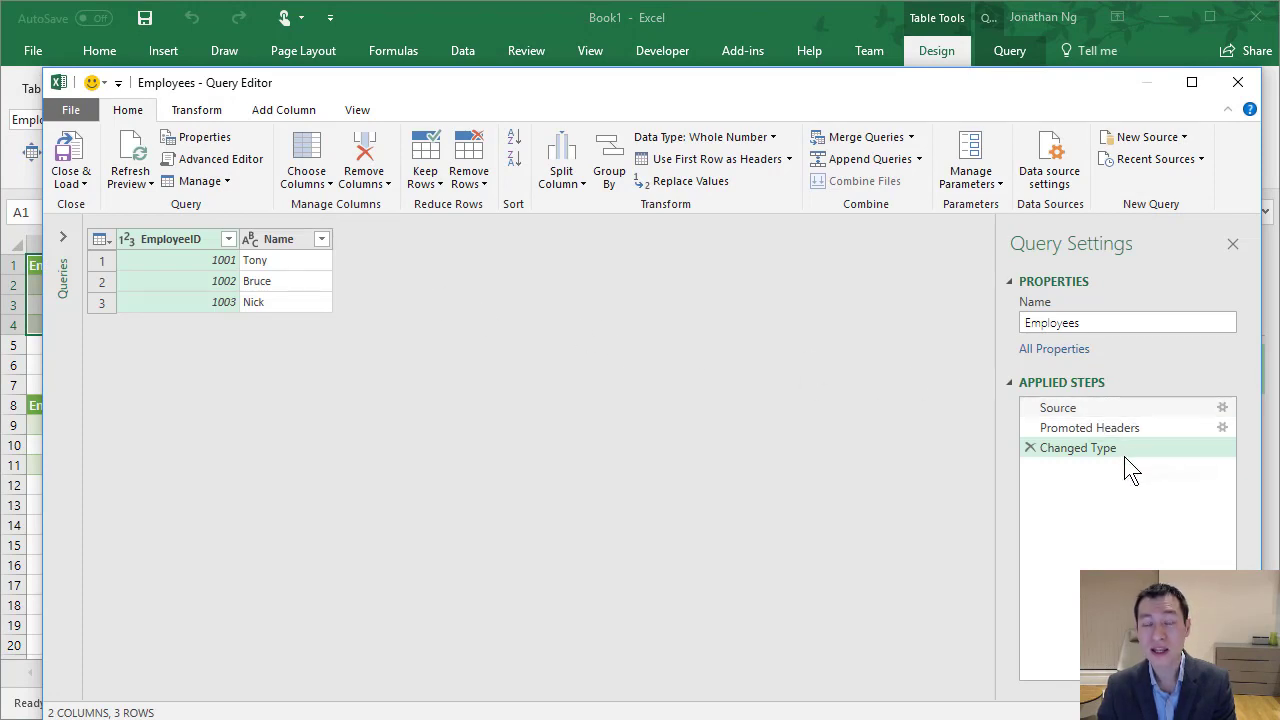
left_click(1074, 409)
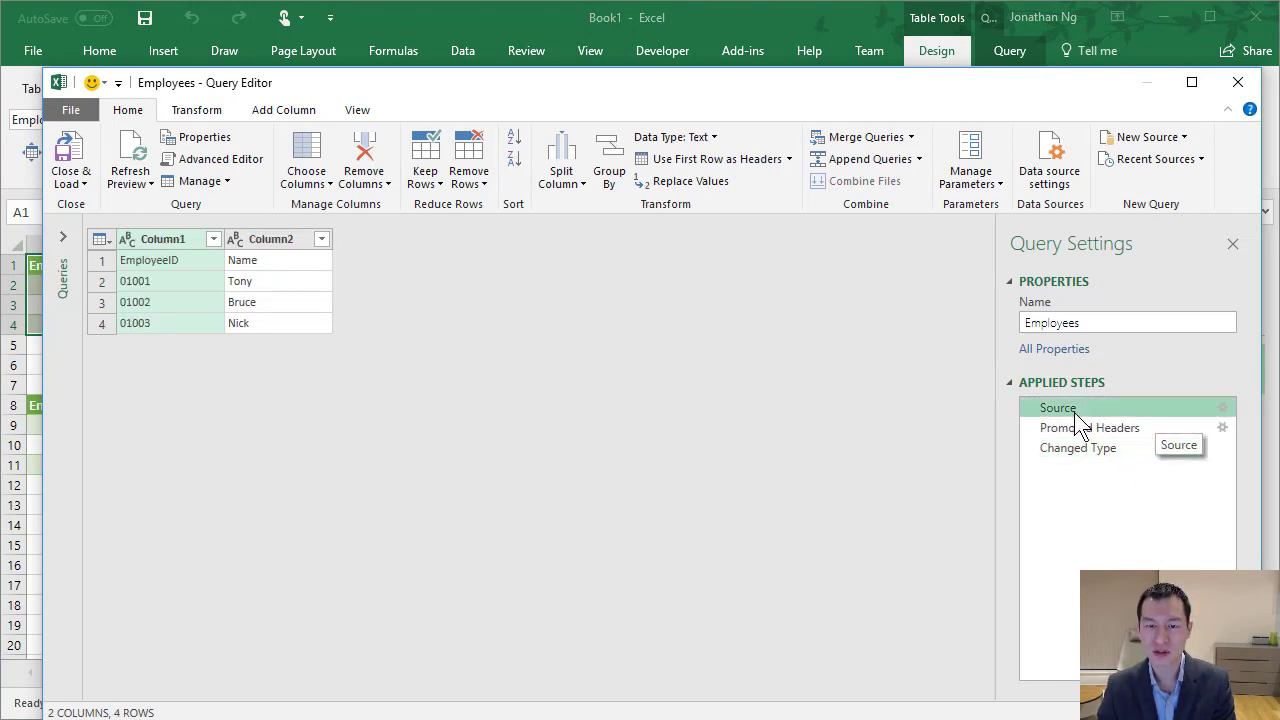
left_click(1222, 407)
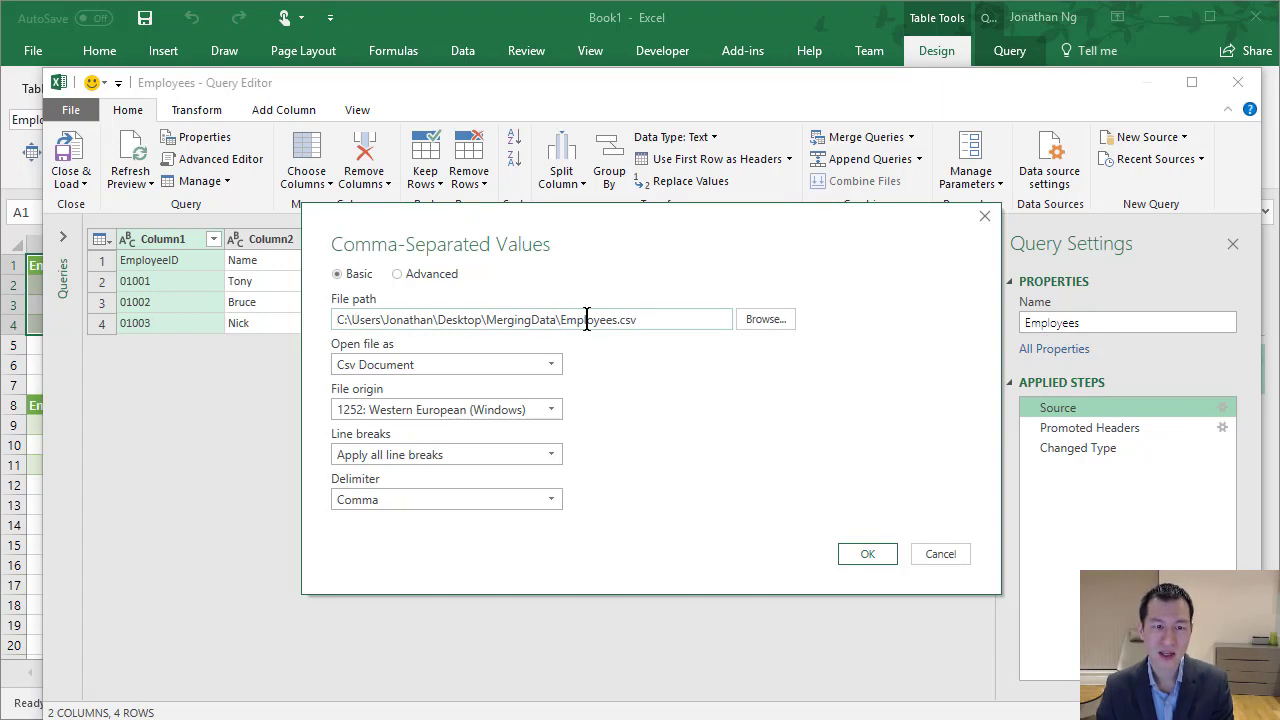
left_click(648, 320)
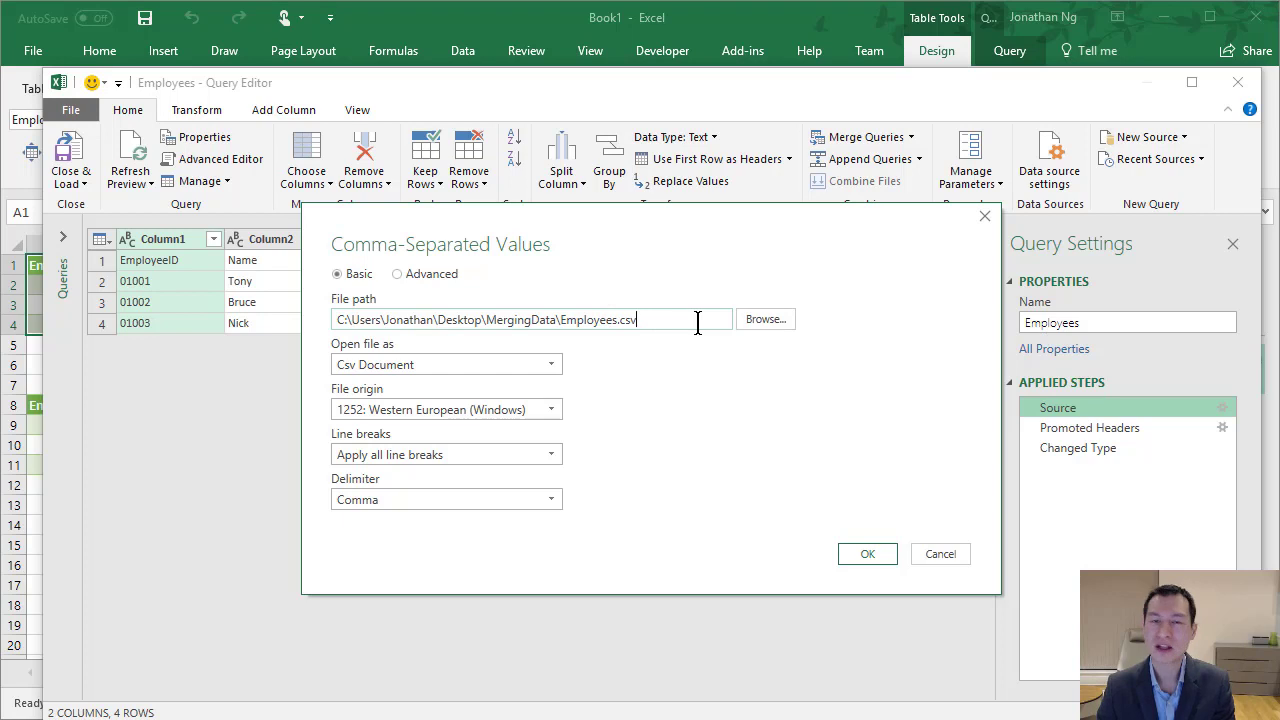
left_click(931, 555)
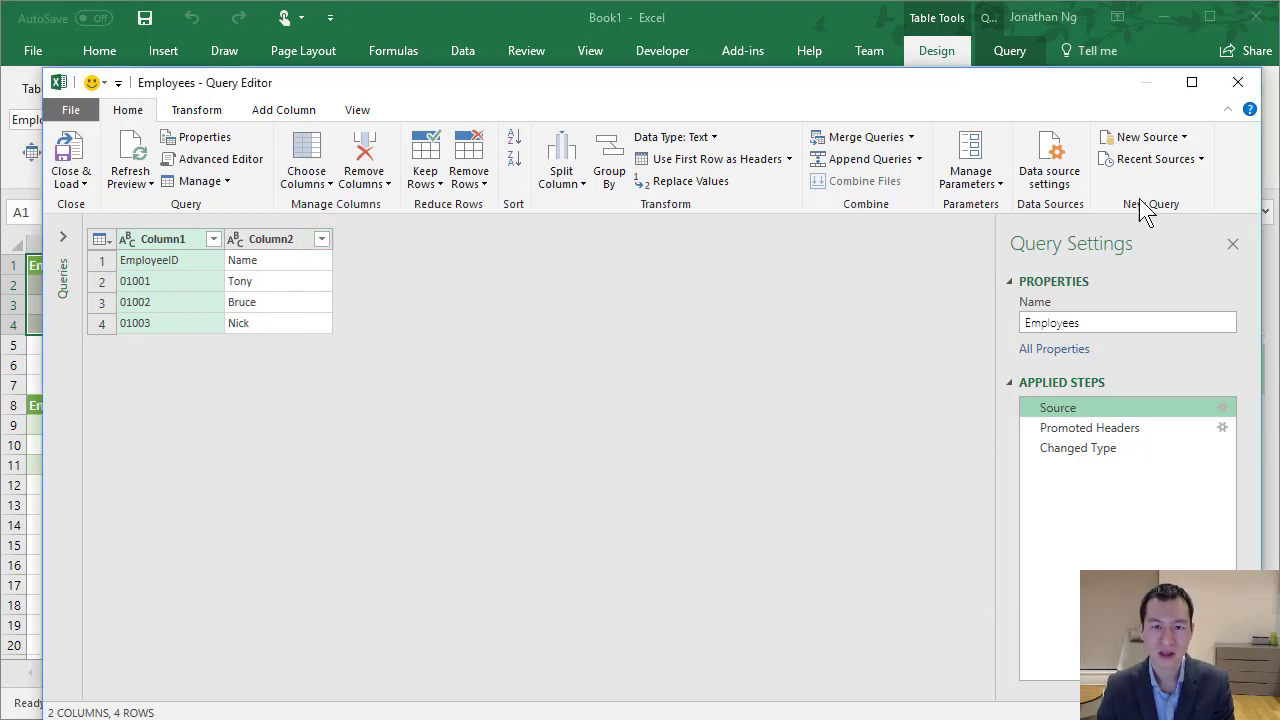
left_click(1236, 82)
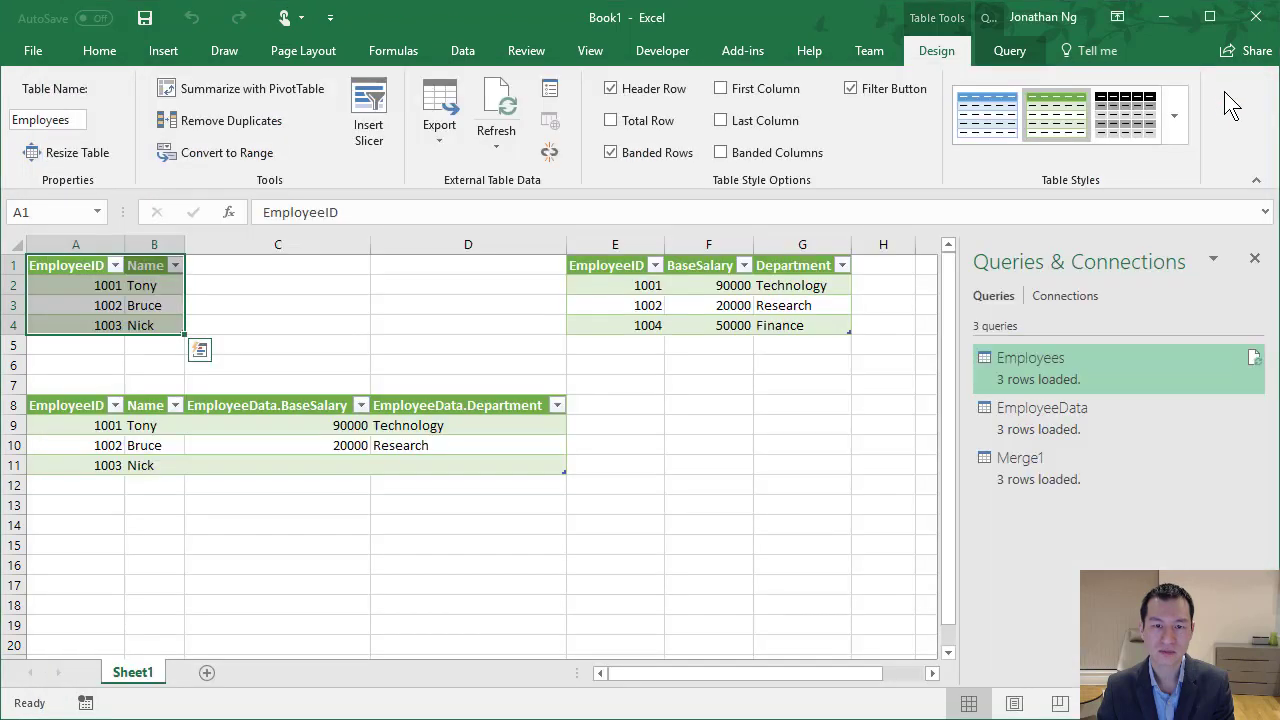
- Compare the EmployeeID values in the EmployeeData and Employees tables with the merged table
left_click(222, 417)
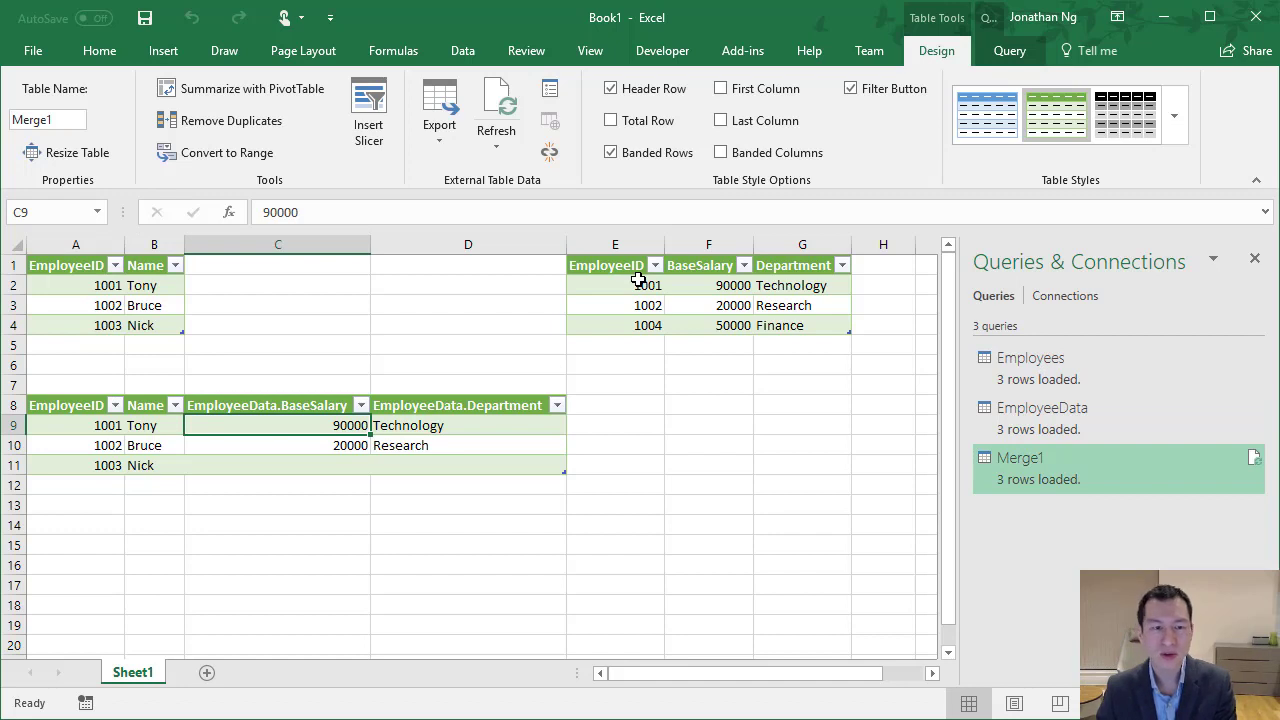
left_click(630, 285)
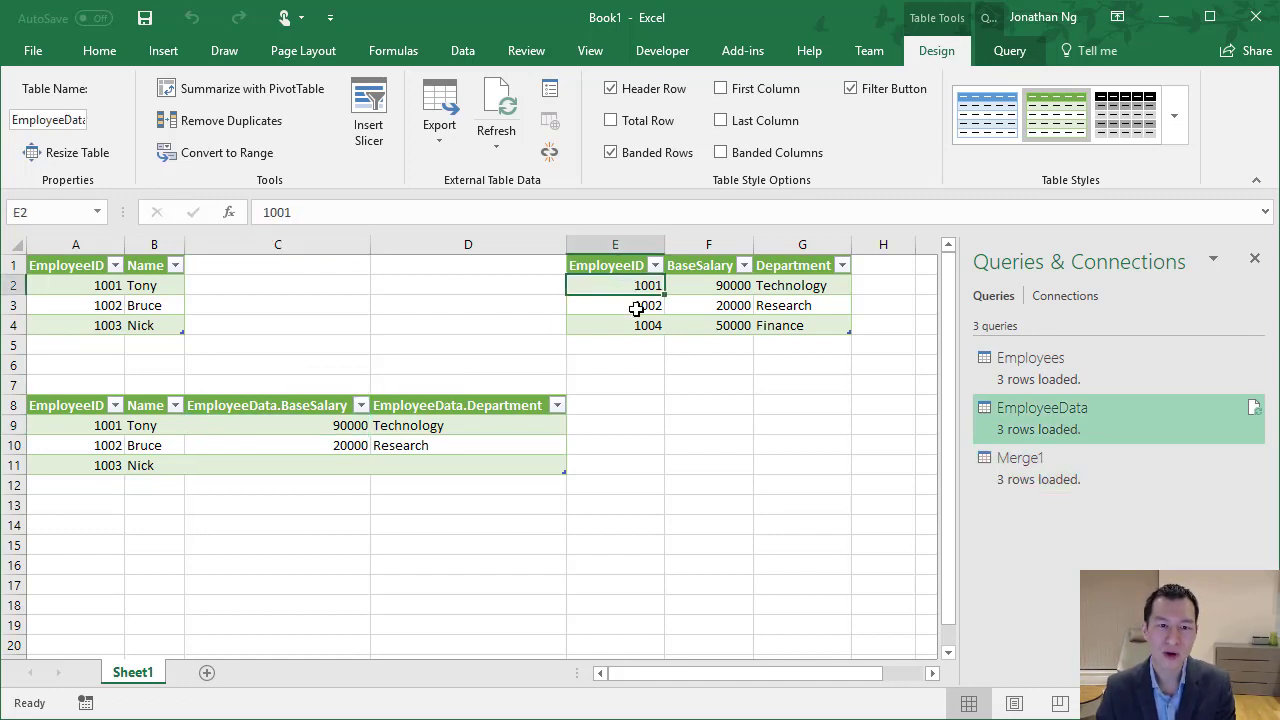
left_click(633, 307)
left_click(634, 321)
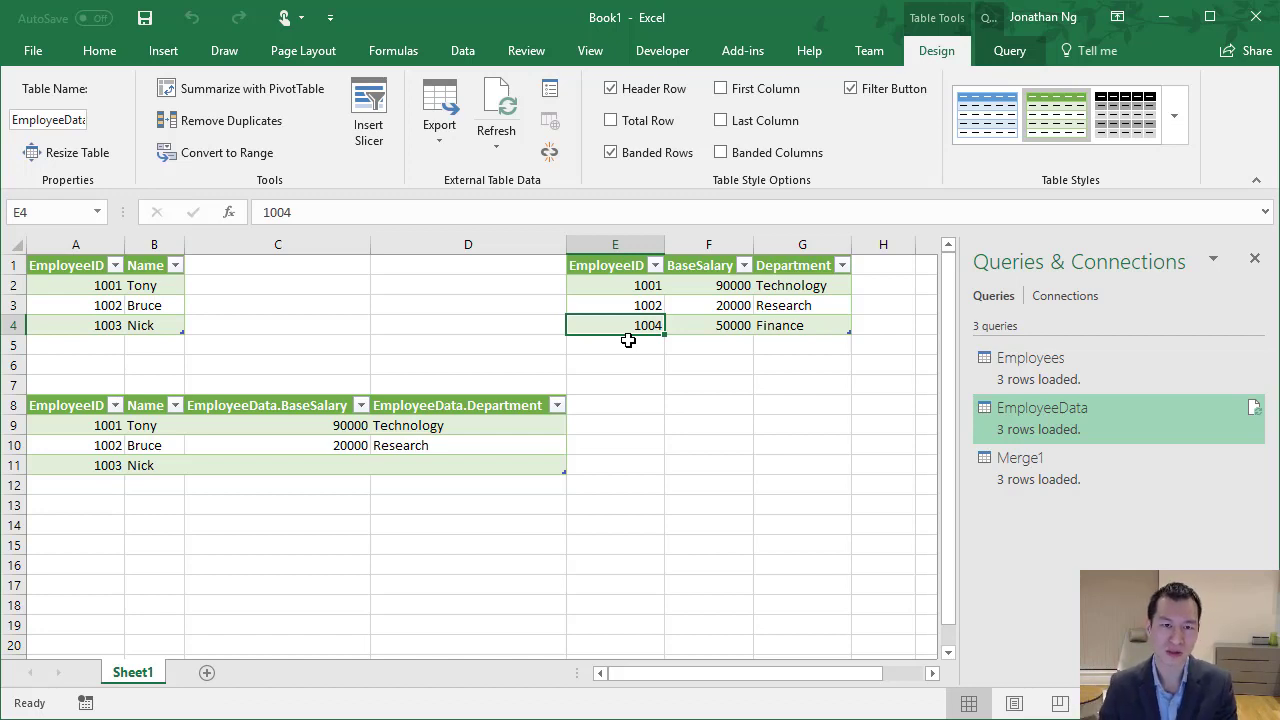
left_click(102, 285)
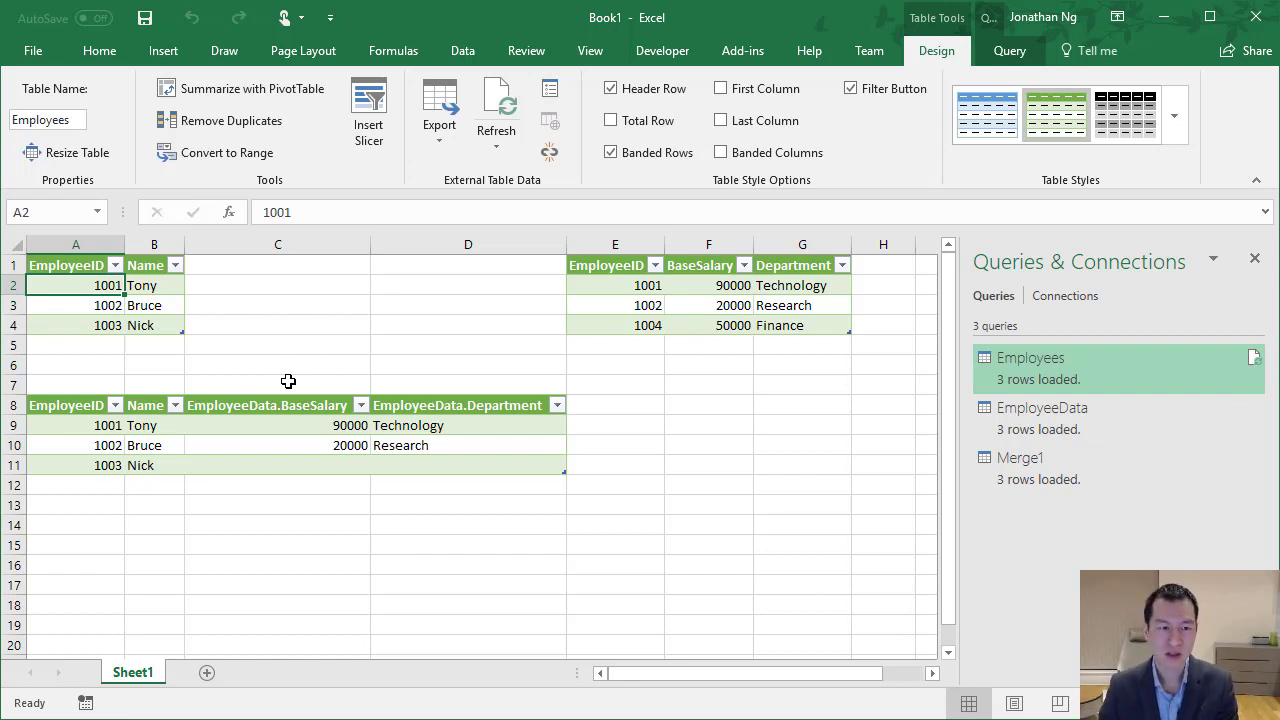
- Import DepartmentHistory.csv from the MergingData folder as a text/CSV source, with cell A14 selected
left_click(94, 522)
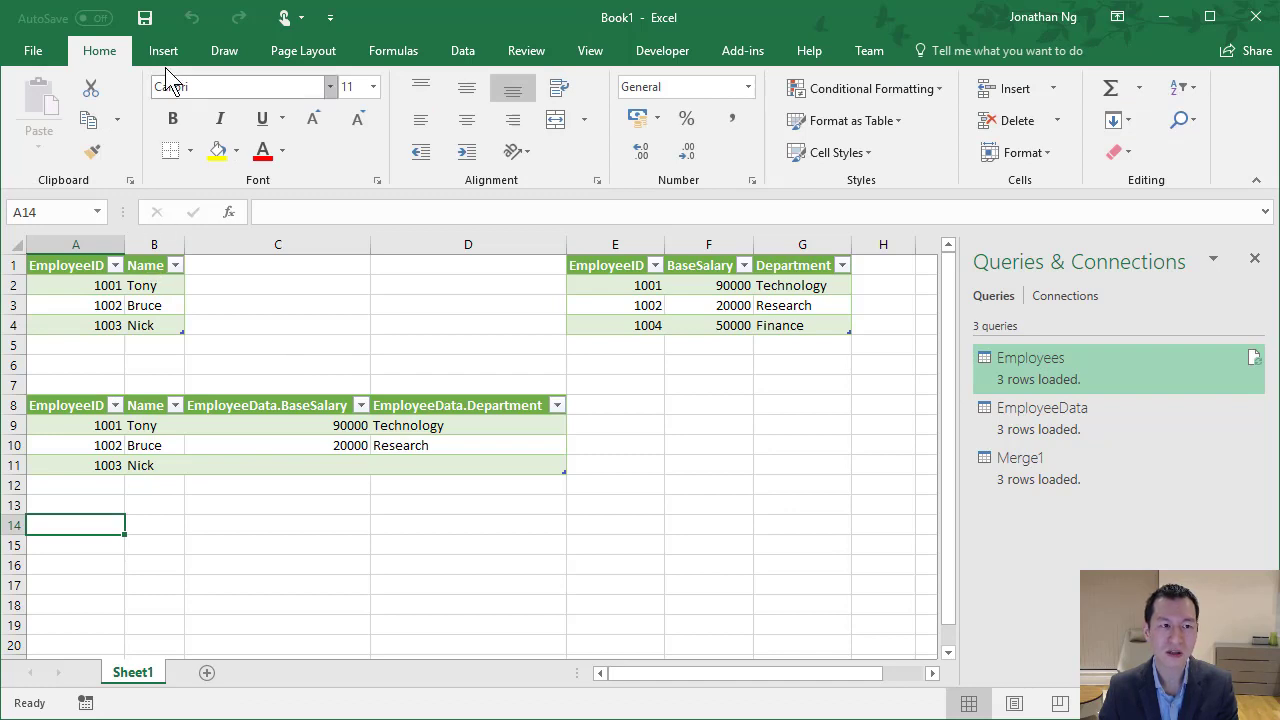
left_click(458, 46)
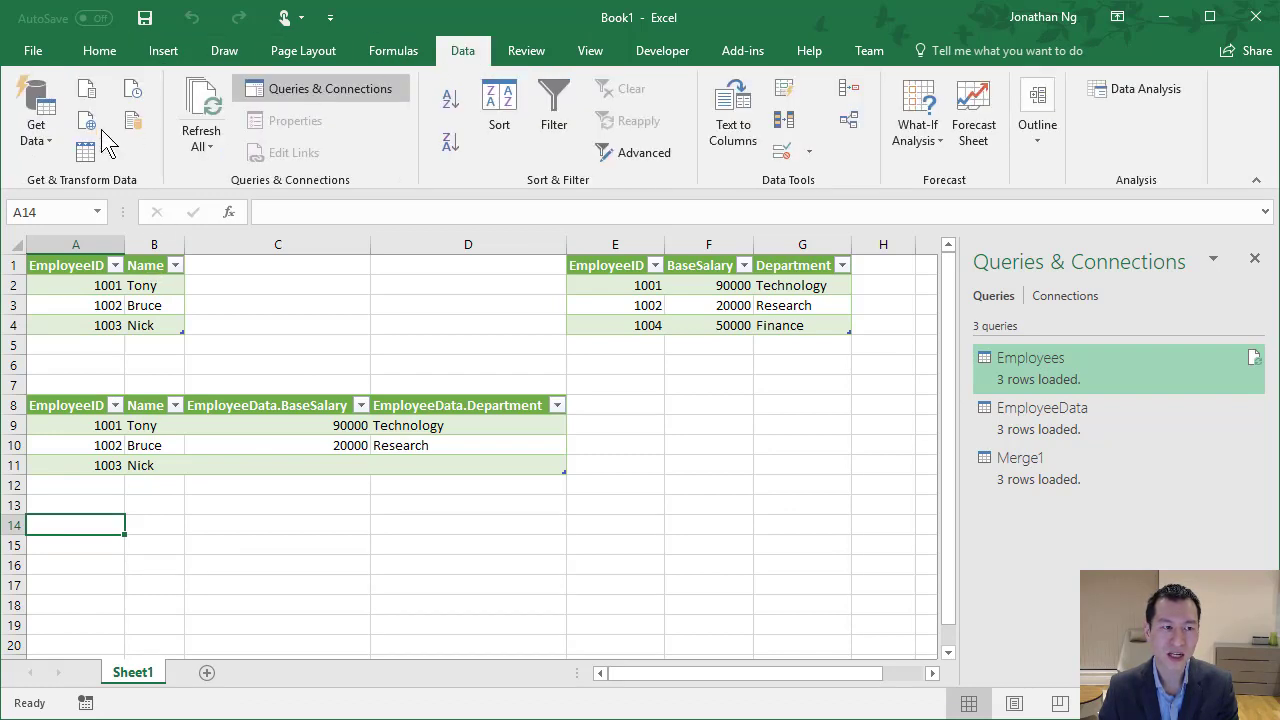
left_click(42, 125)
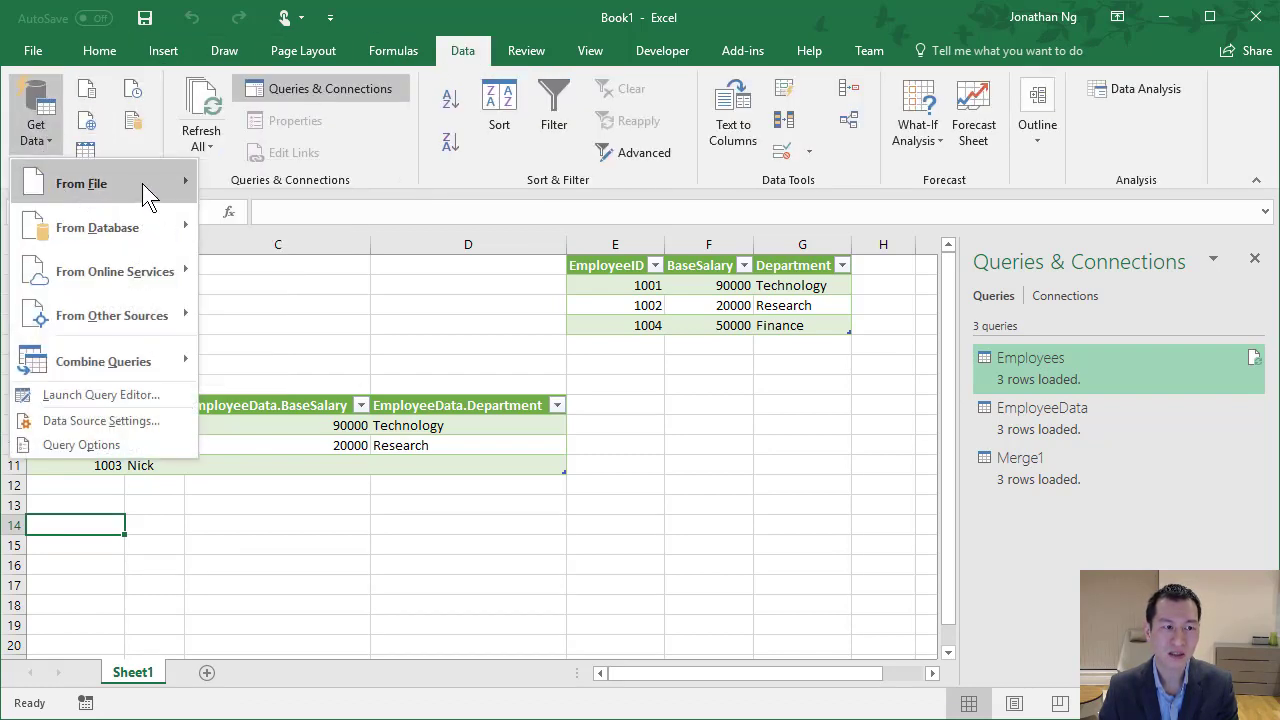
mouse_move(142, 183)
left_click(270, 220)
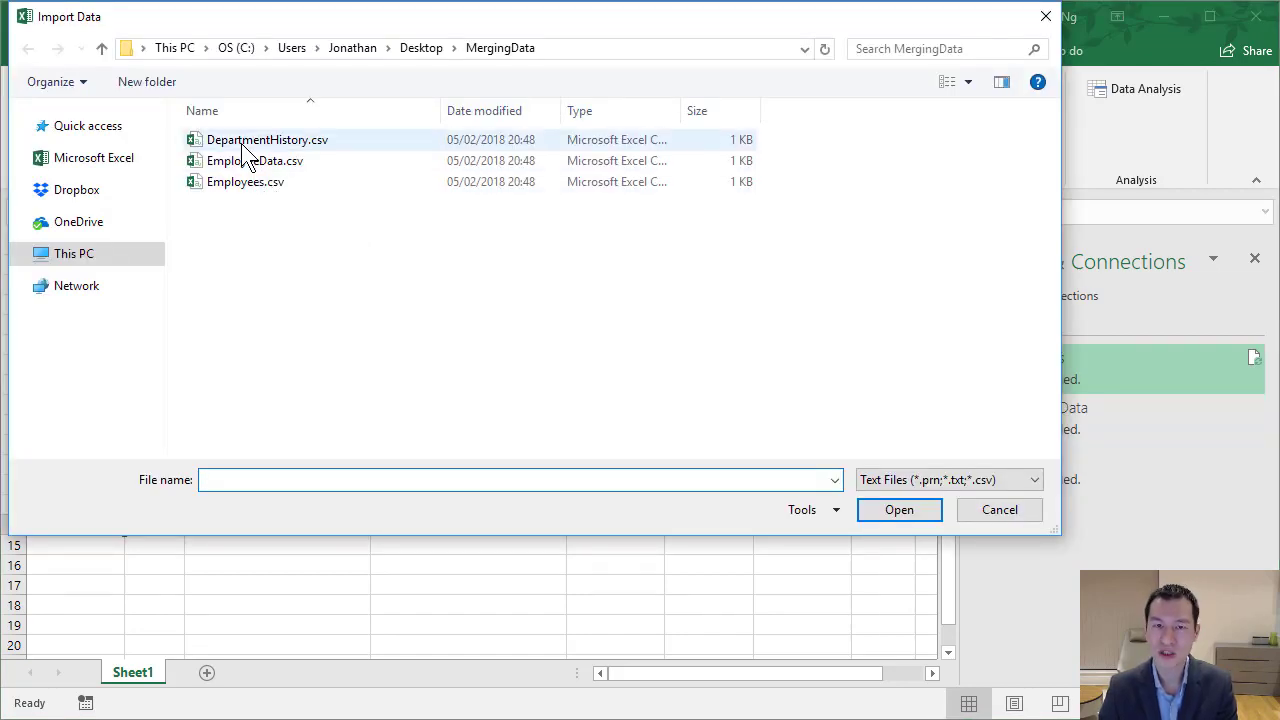
key("Escape")
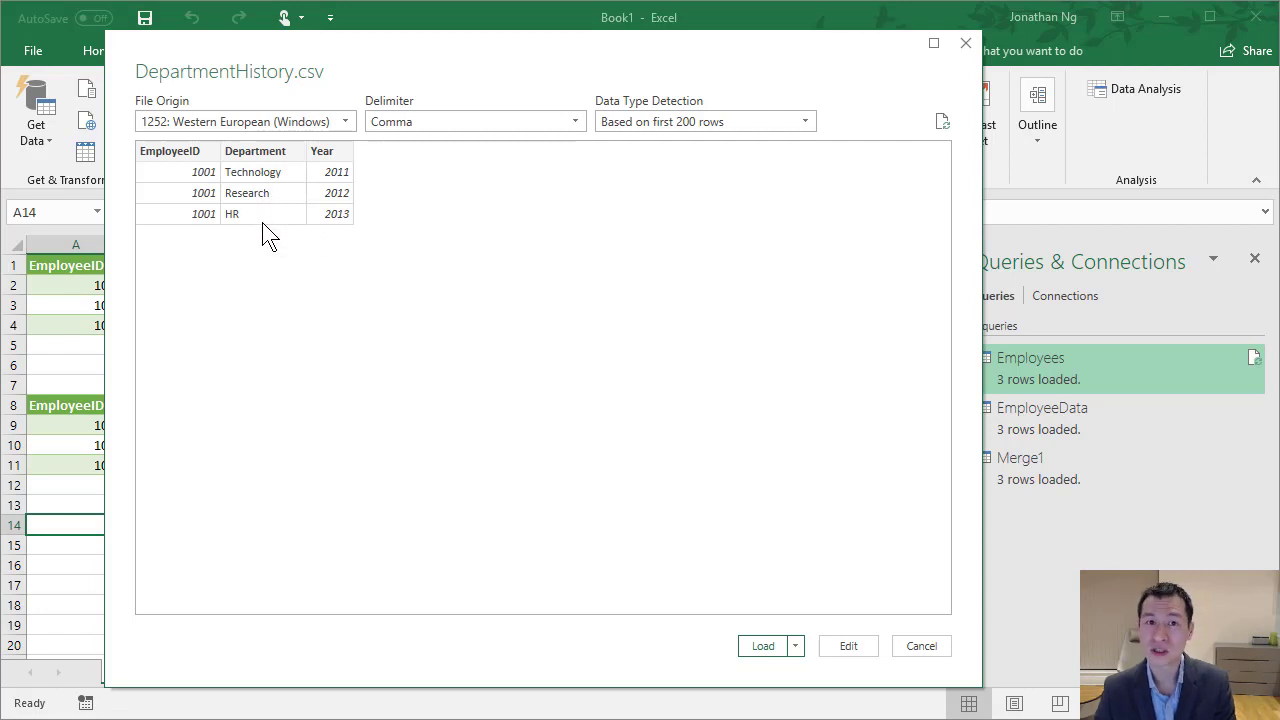
- Load the DepartmentHistory data as a table into the existing worksheet at cell A14
left_click(794, 646)
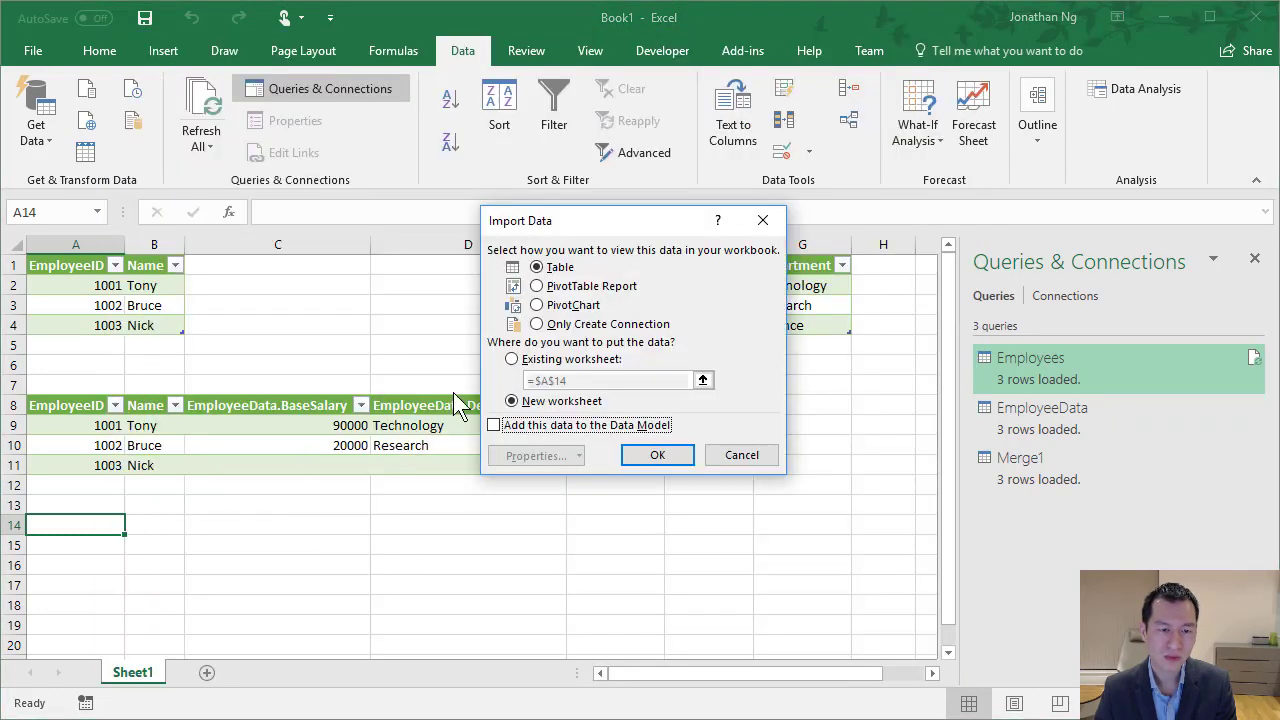
left_click(511, 359)
left_click(88, 526)
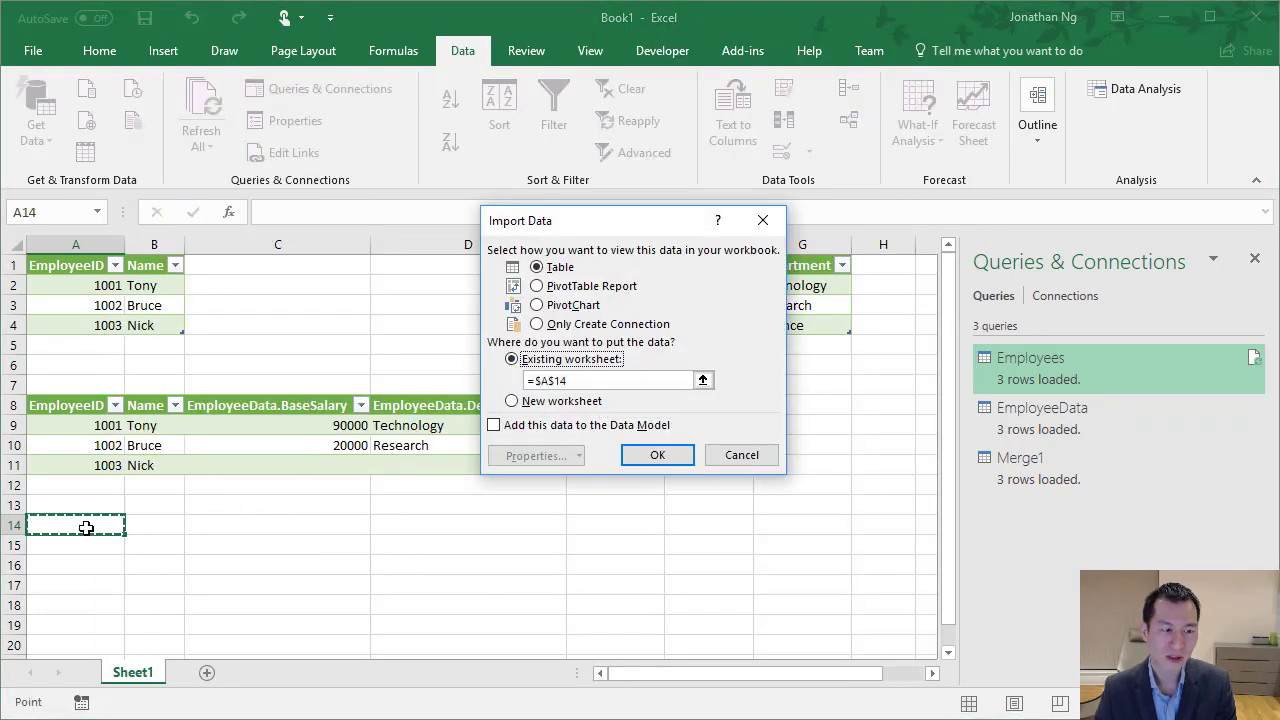
left_click(651, 455)
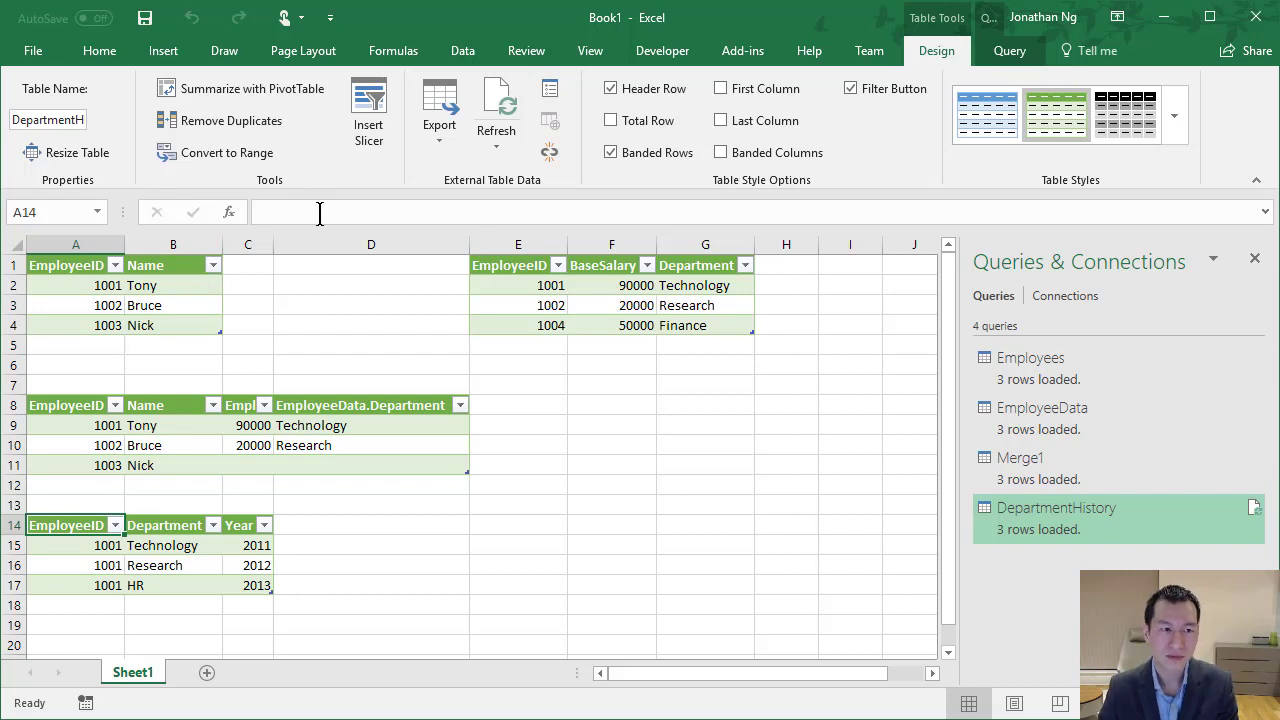
- Start a Merge of queries with Employees as the first table and DepartmentHistory as the second
left_click(462, 49)
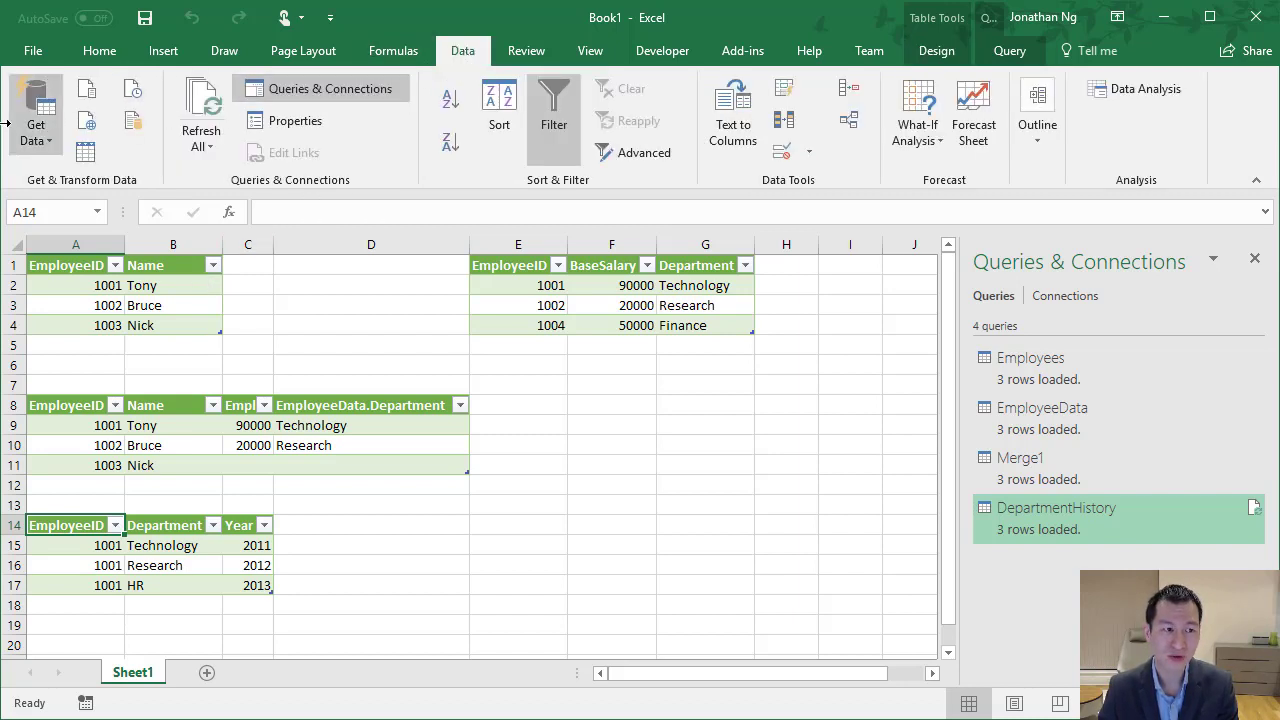
left_click(44, 145)
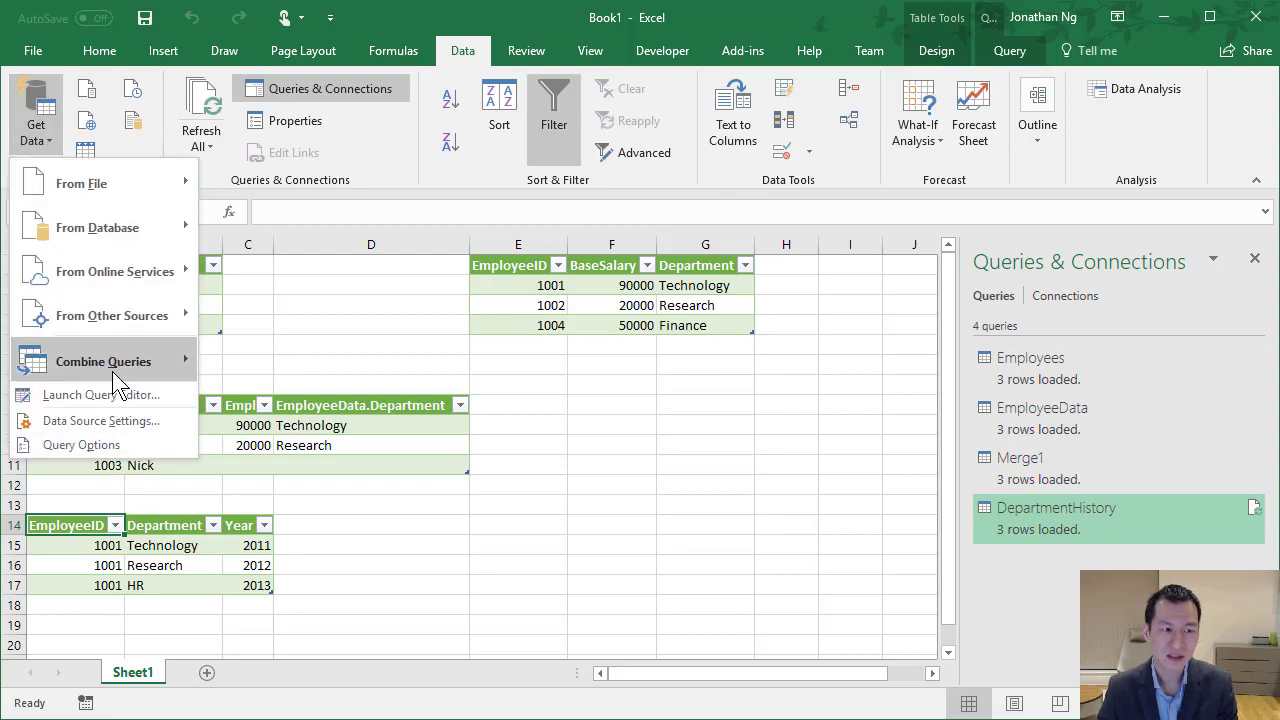
mouse_move(120, 370)
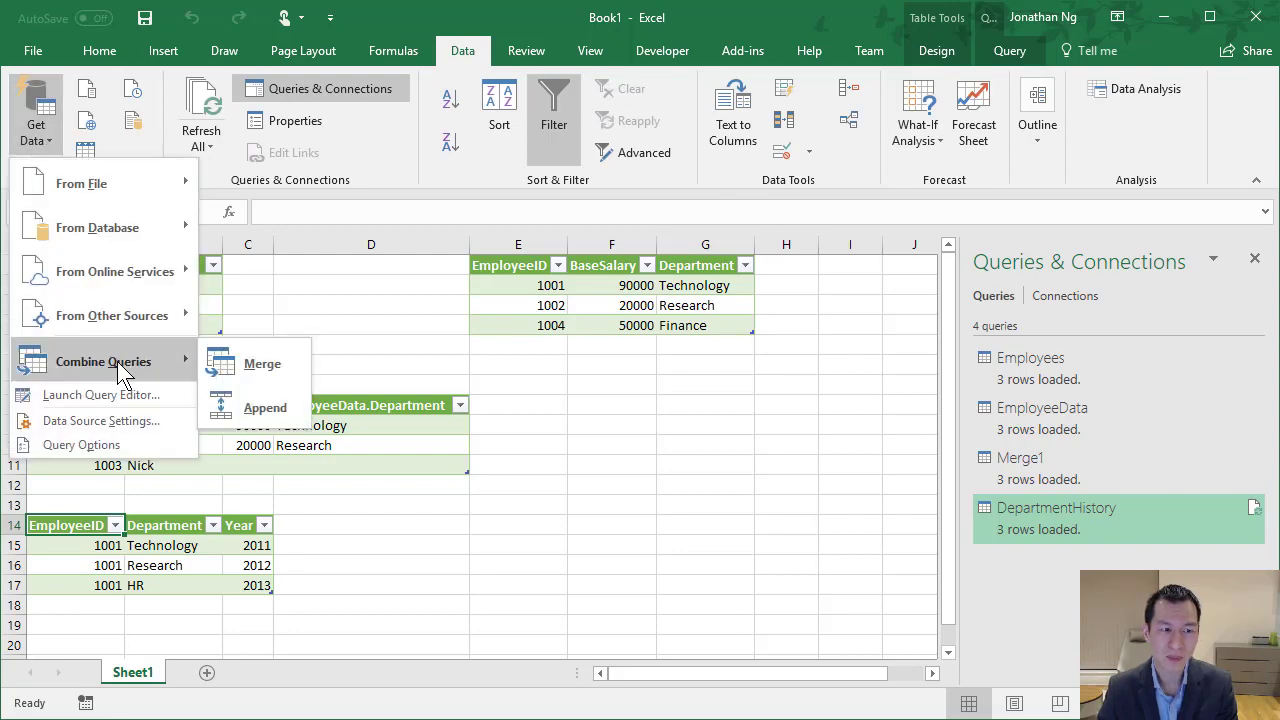
left_click(286, 377)
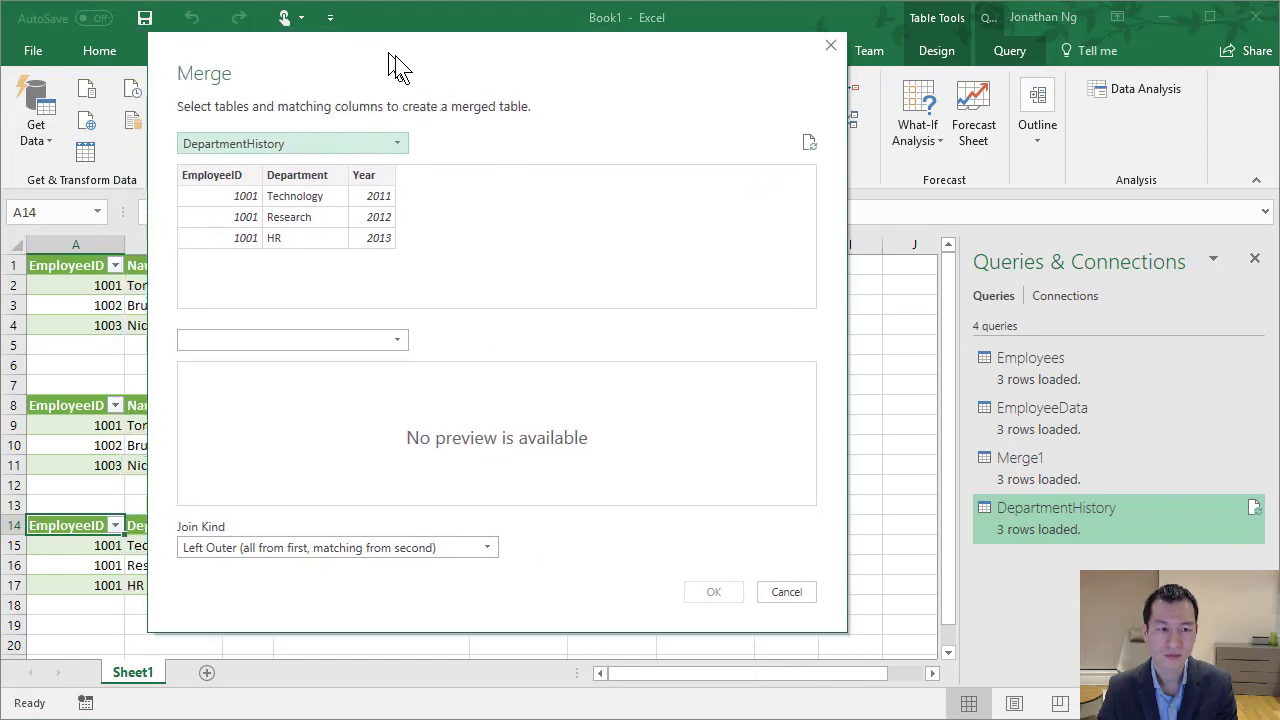
left_click(345, 155)
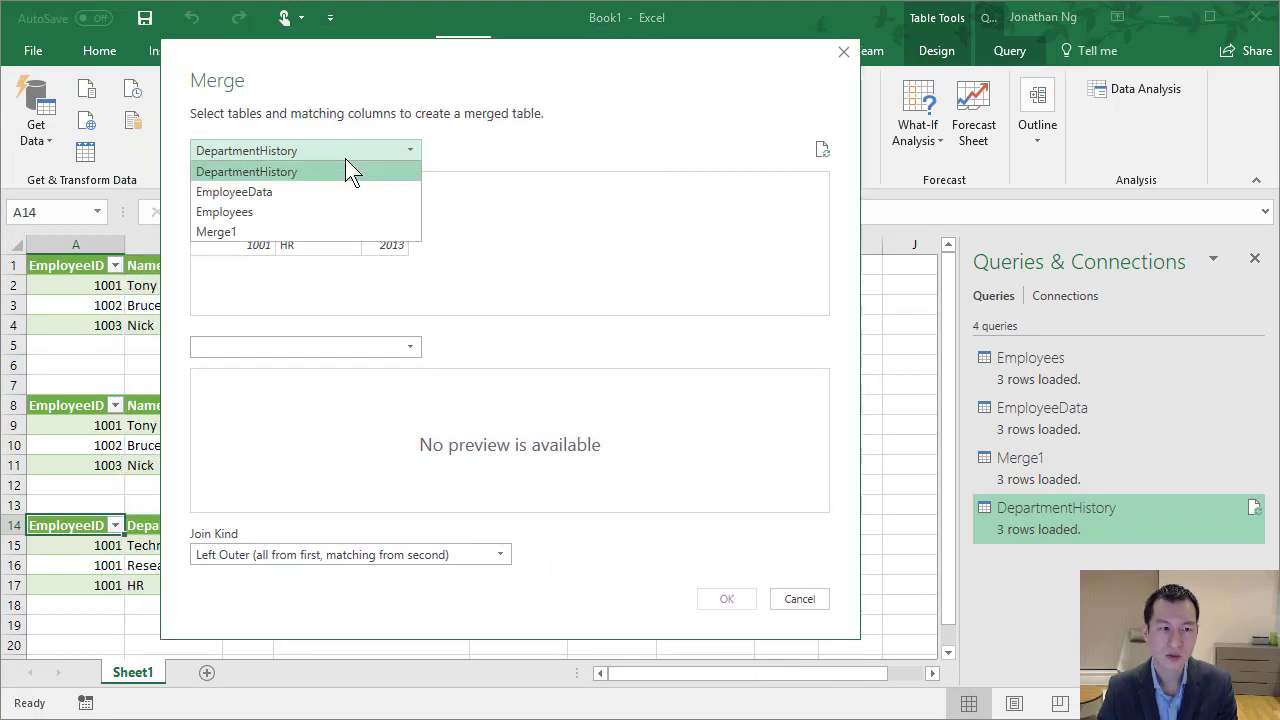
left_click(250, 211)
left_click(278, 349)
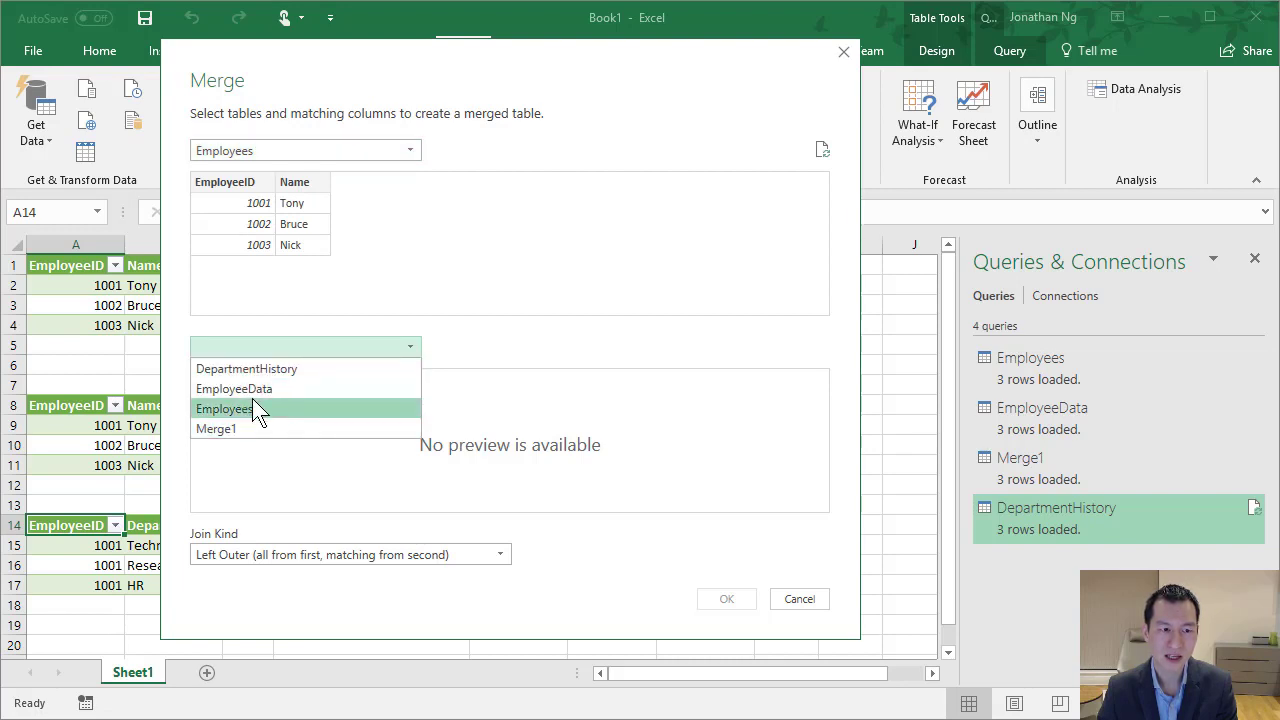
left_click(278, 370)
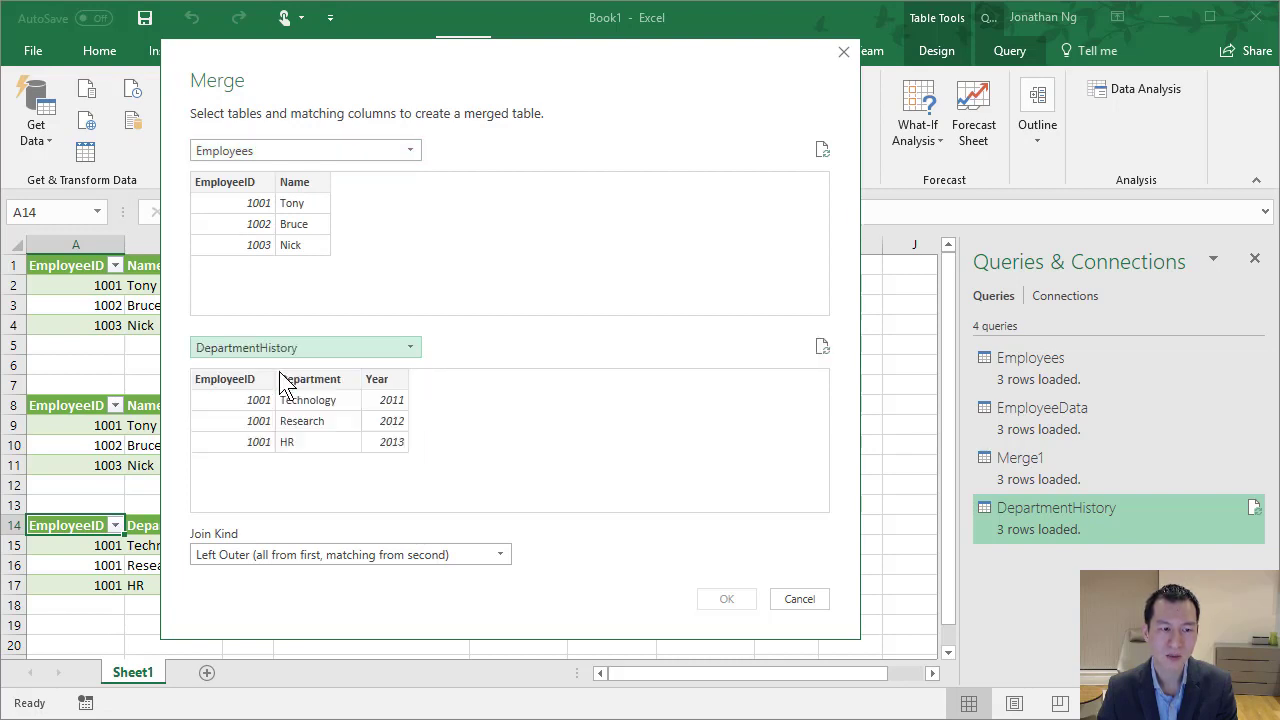
- Match Employees and DepartmentHistory on their EmployeeID columns and create the merged query with a Left Outer join
left_click(242, 188)
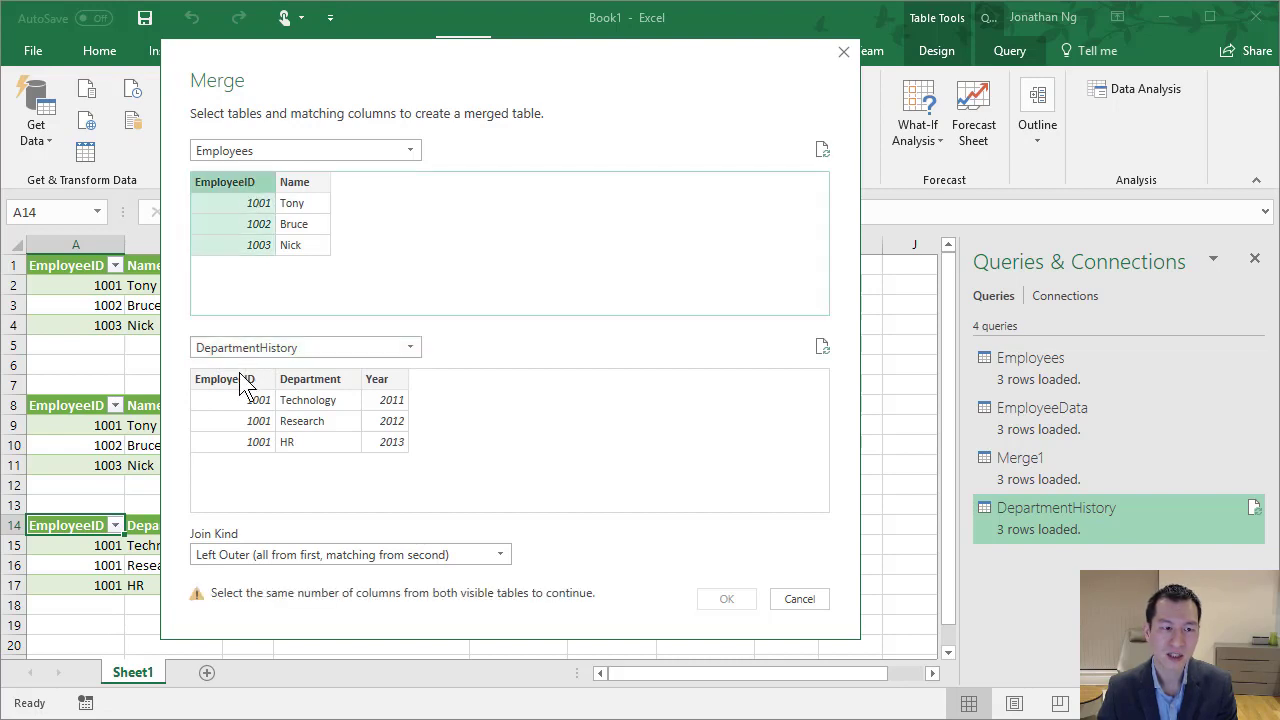
left_click(243, 382)
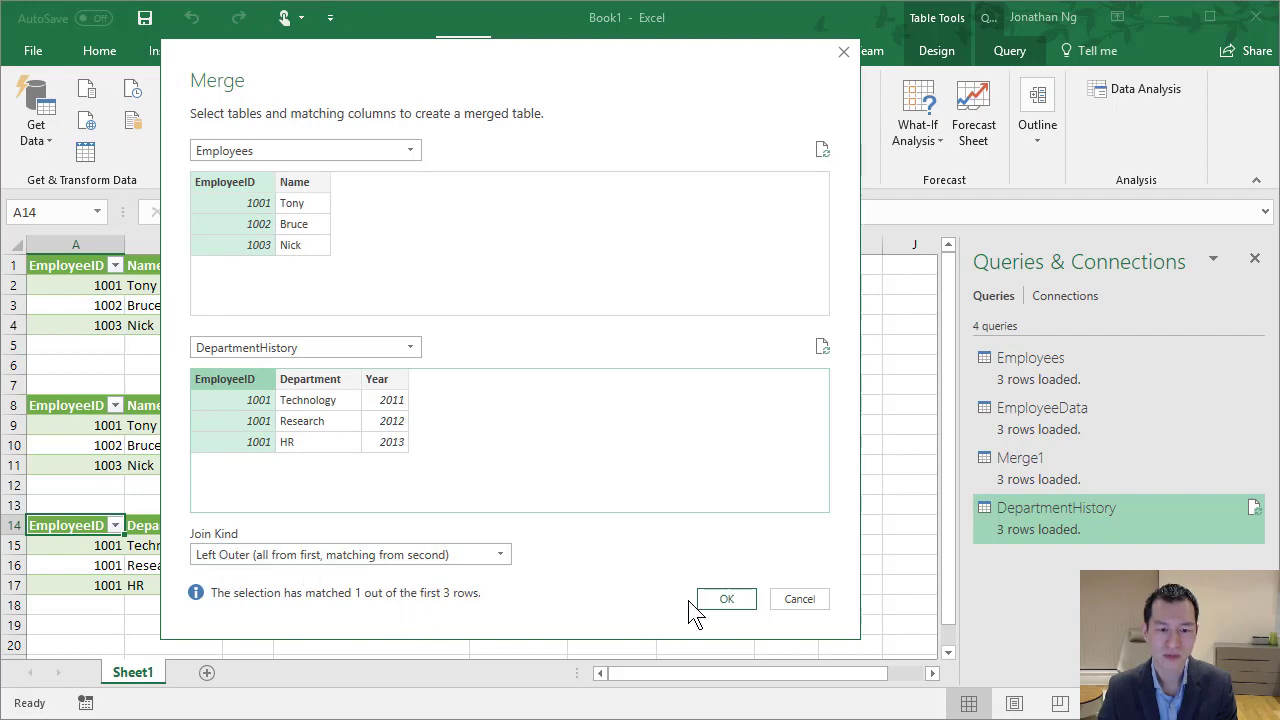
left_click(727, 600)
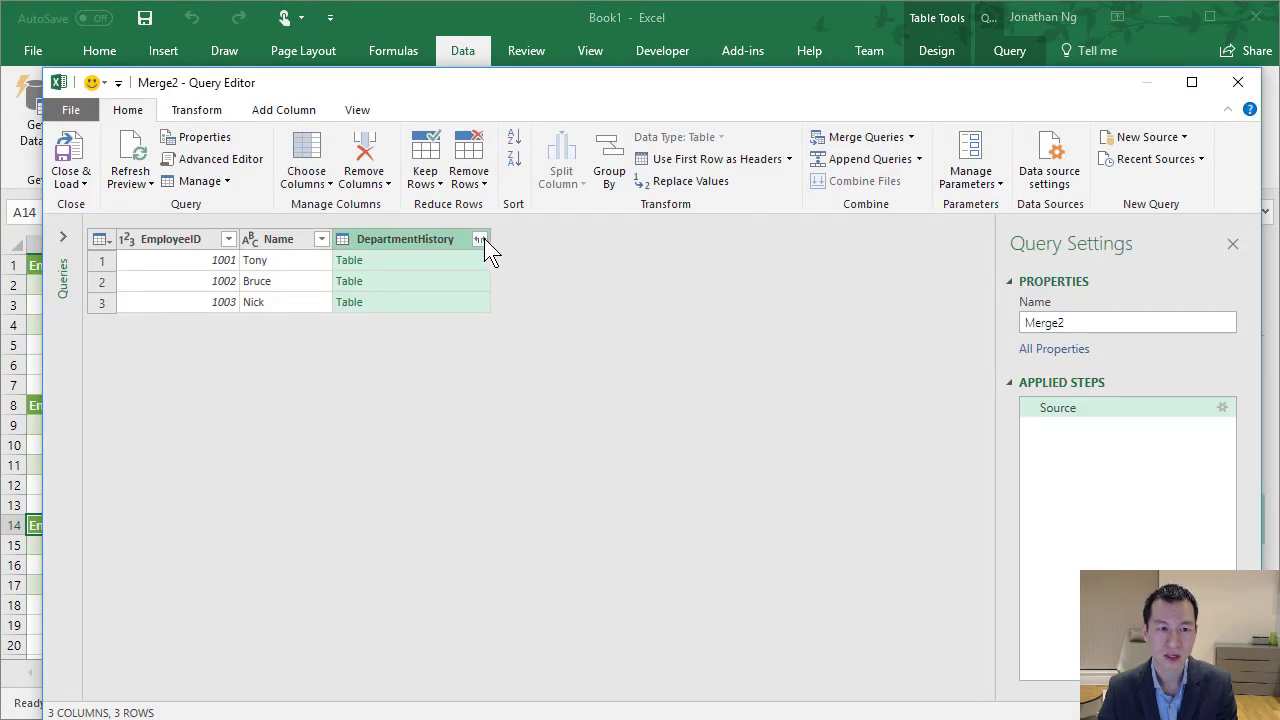
- Expand the DepartmentHistory column into only Department and Year, excluding EmployeeID and keeping the original column name as prefix
left_click(480, 239)
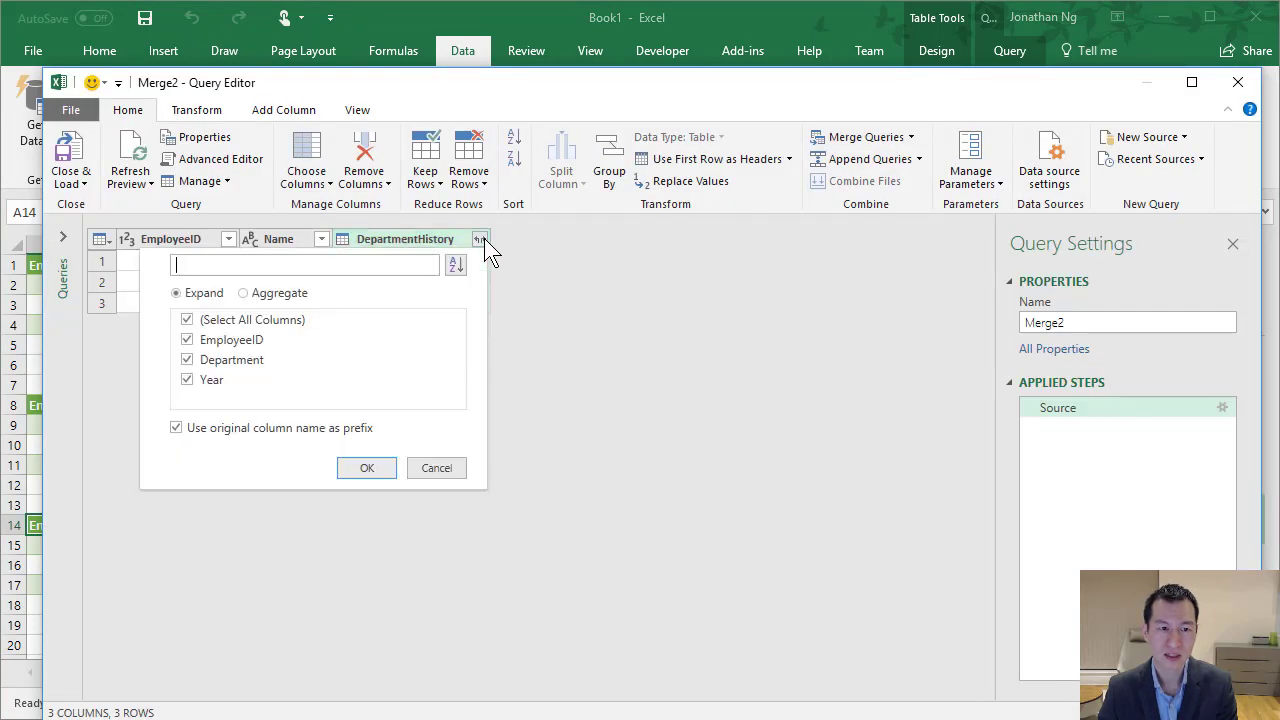
left_click(187, 339)
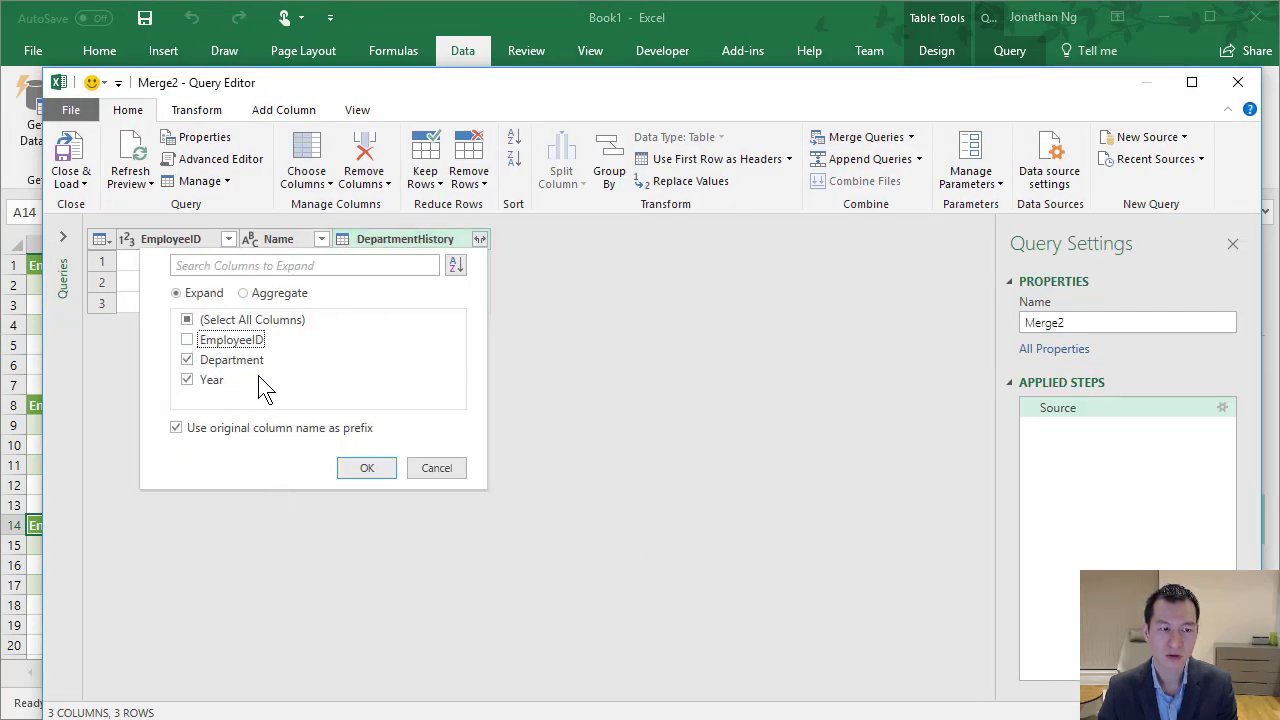
left_click(350, 474)
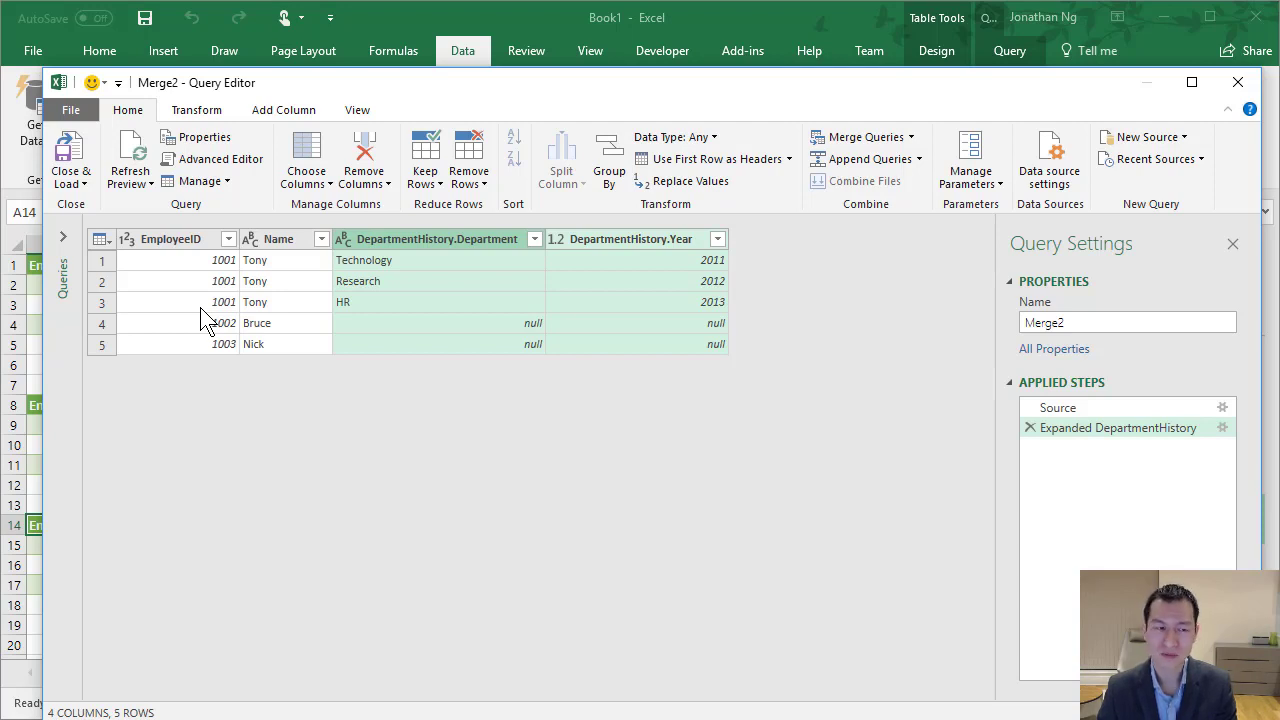
- Load the merged query as a table into the existing worksheet at cell E14 and close the Queries & Connections pane
left_click(72, 178)
left_click(50, 222)
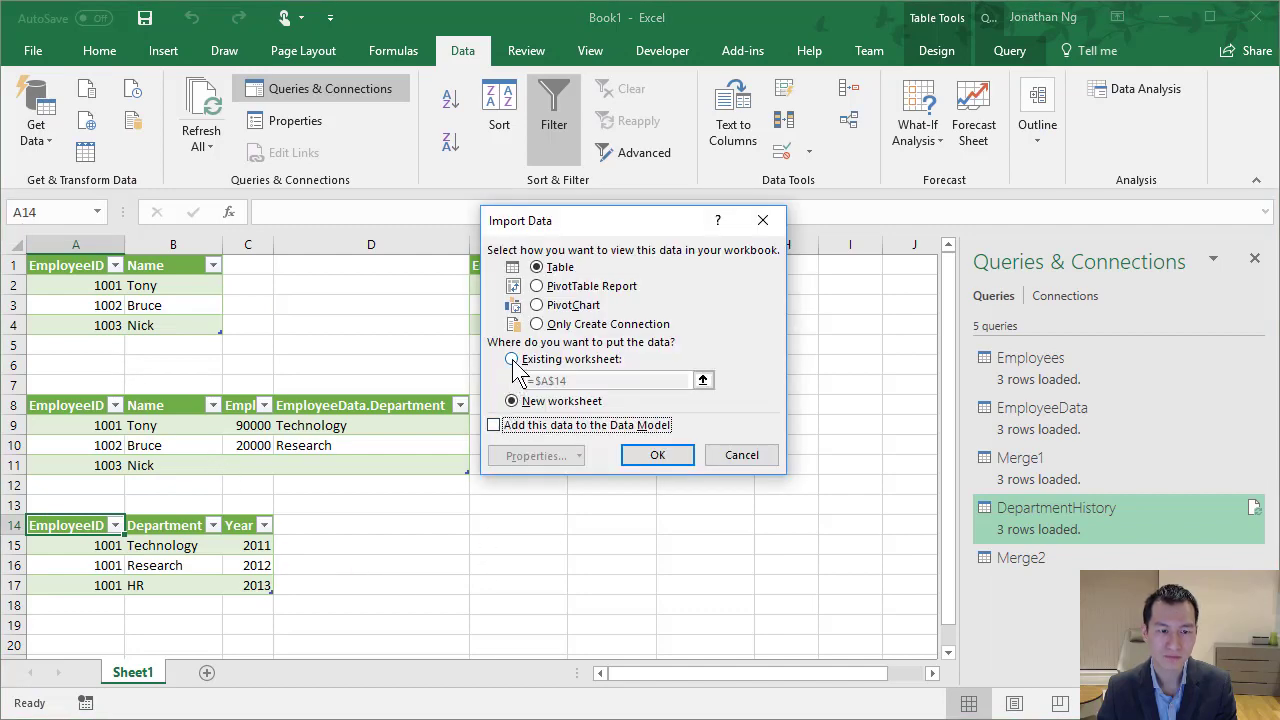
left_click(512, 359)
left_click(538, 532)
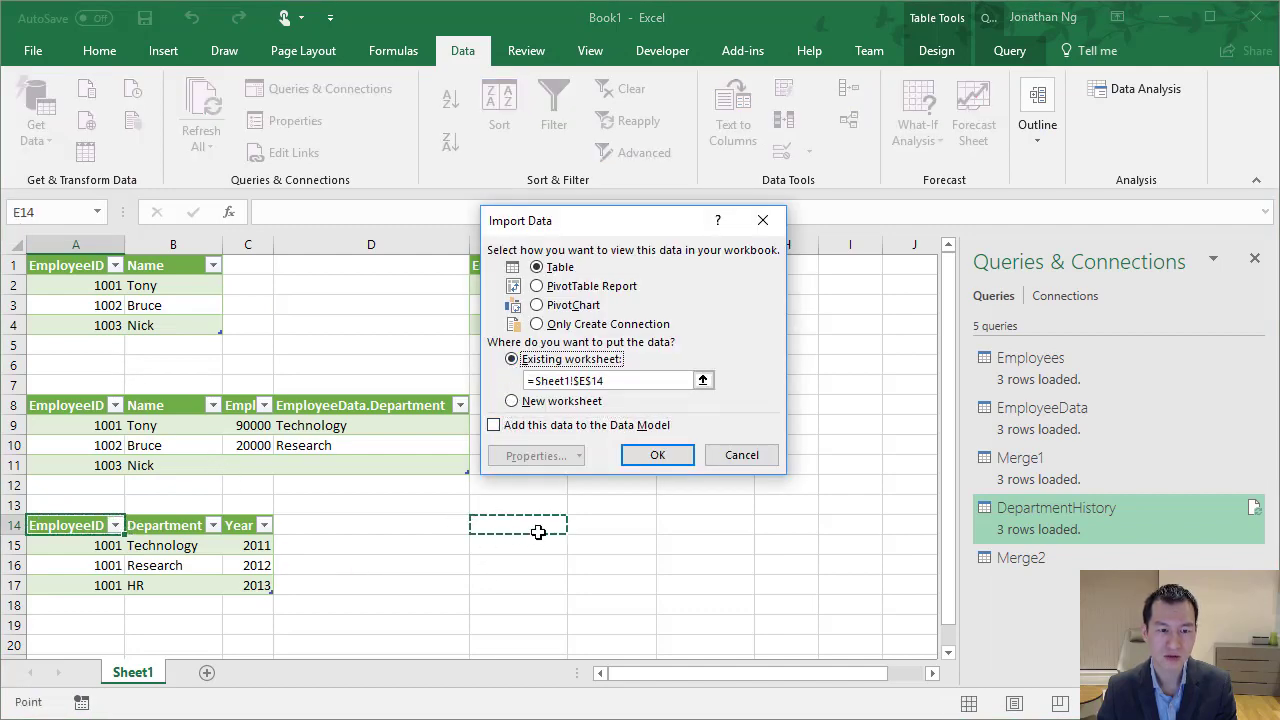
left_click(648, 455)
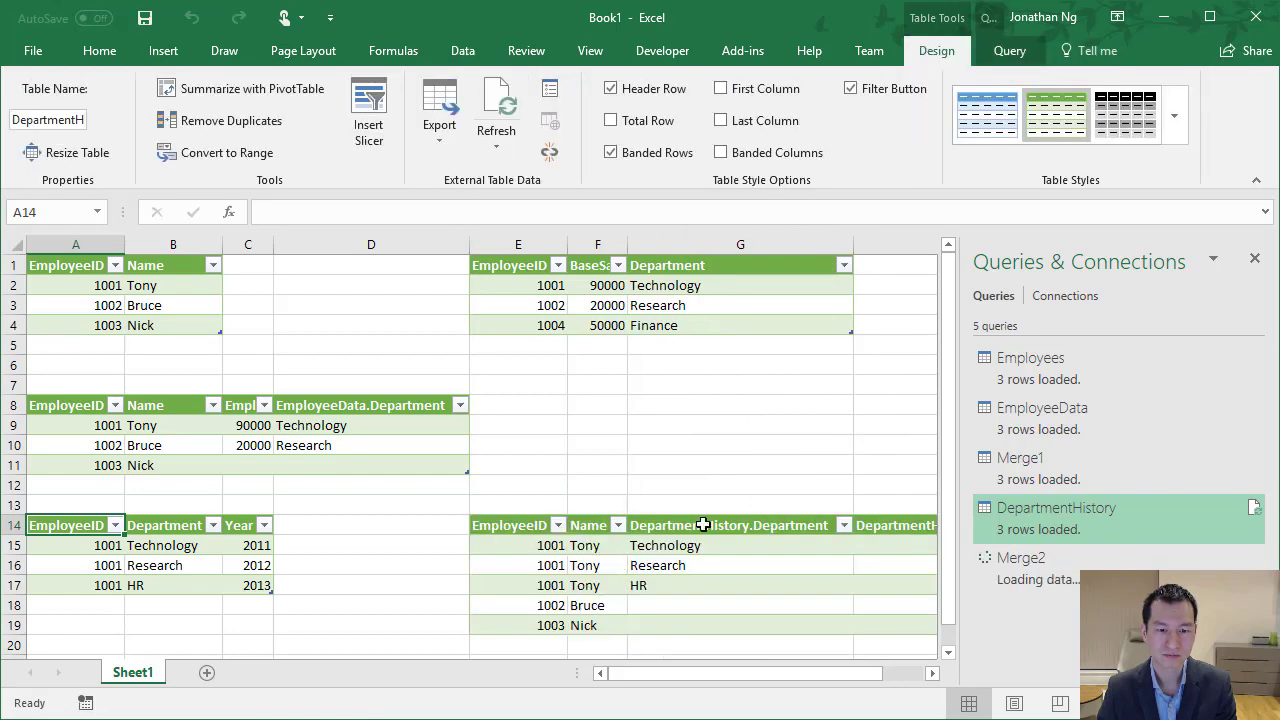
left_click(1254, 258)
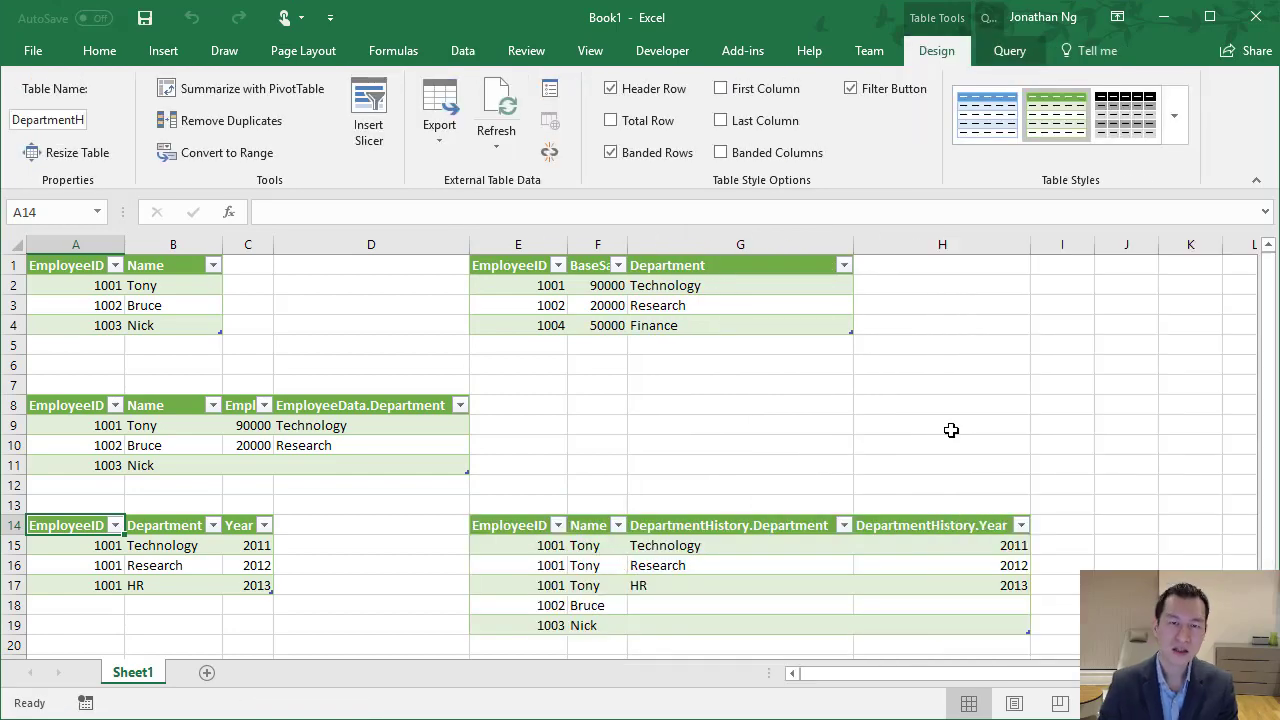